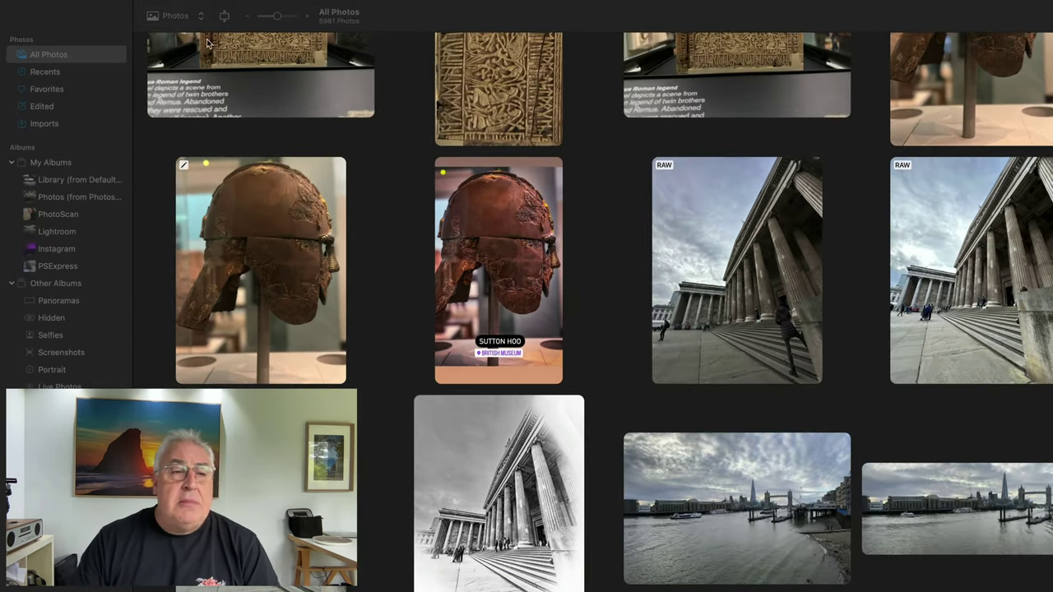
# Step: Switch to the Files browser and import the photos _DSF8315-HDR.jpg through _DSF8342.jpg from the Shoot folder
pyautogui.click(120, 12)
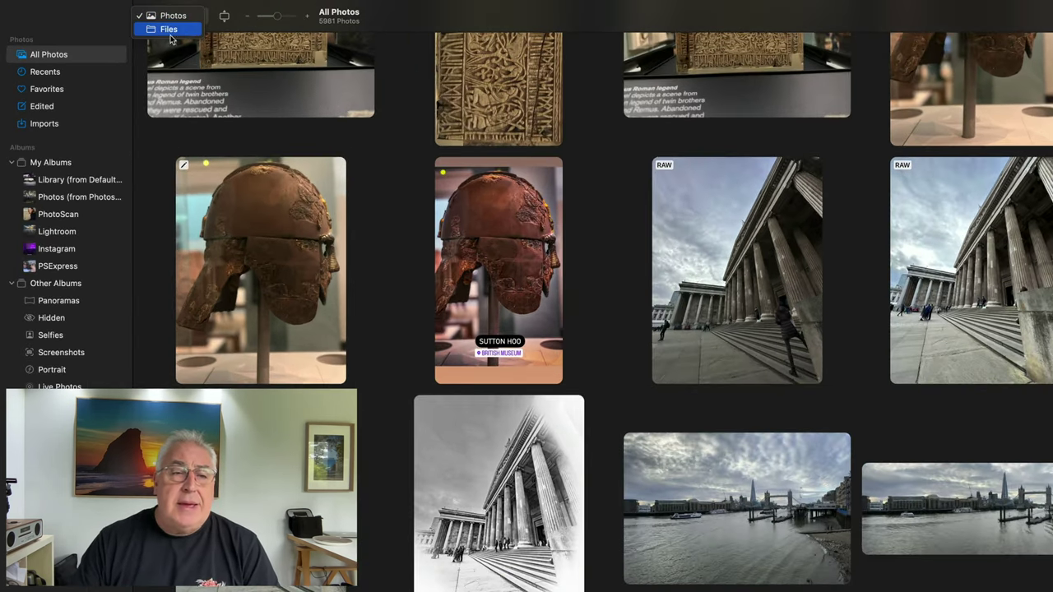
pyautogui.click(186, 30)
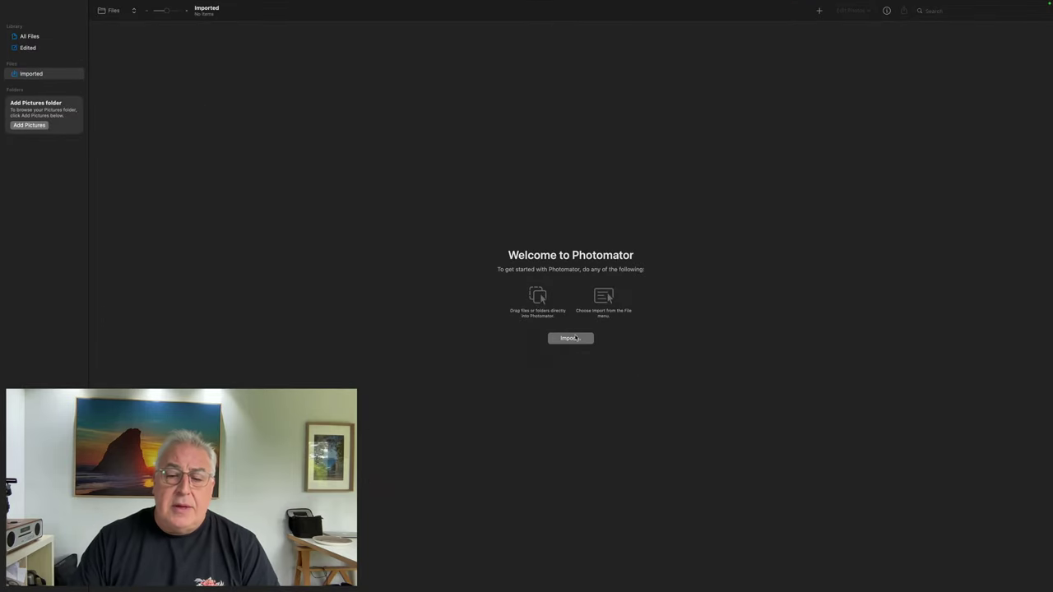
pyautogui.click(575, 338)
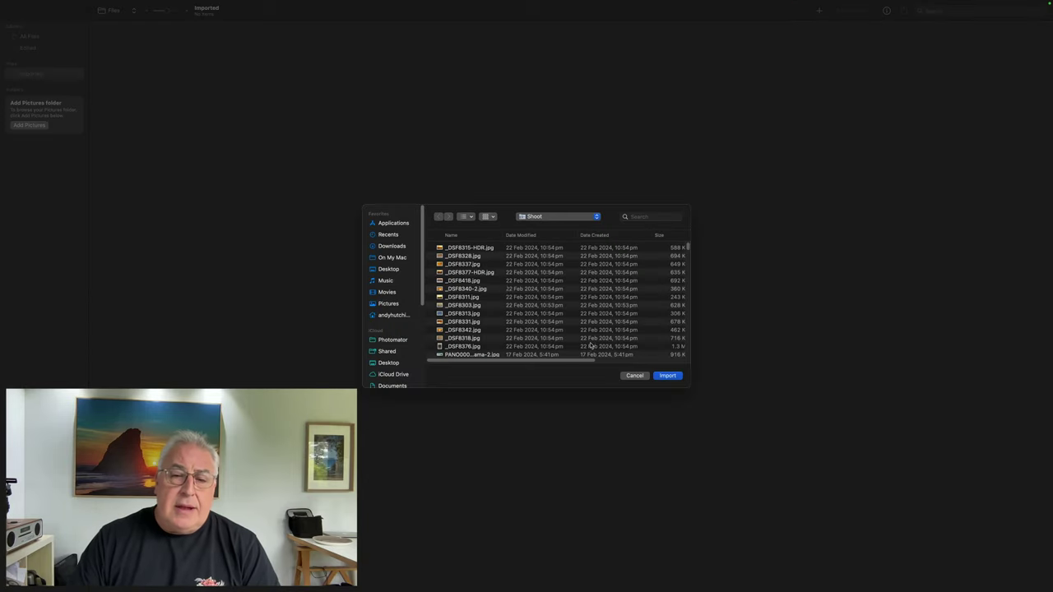
pyautogui.click(469, 248)
pyautogui.keyDown('shift'); pyautogui.click(466, 331); pyautogui.keyUp('shift')
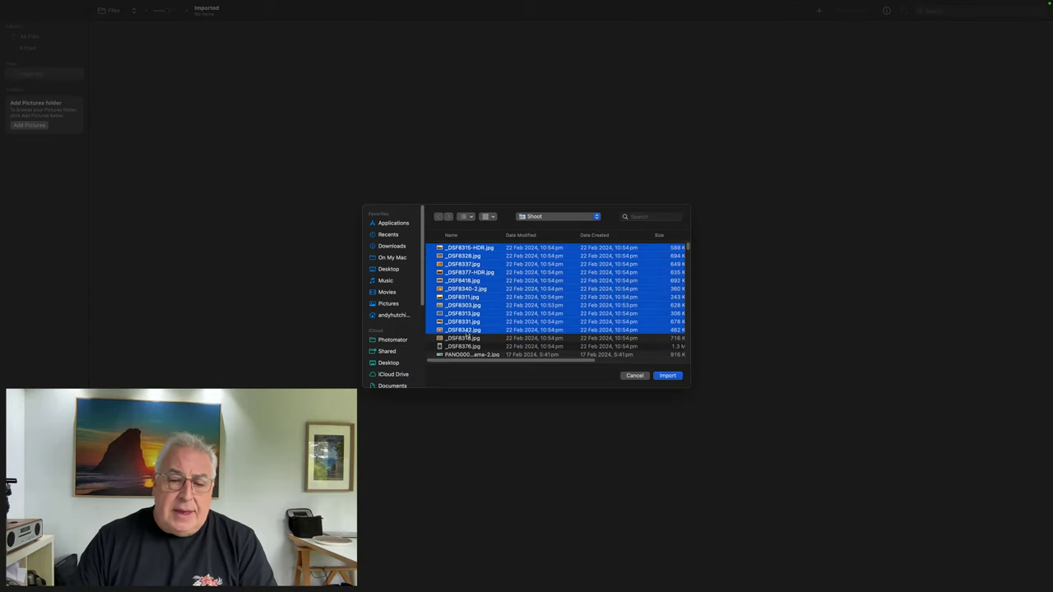
pyautogui.click(668, 376)
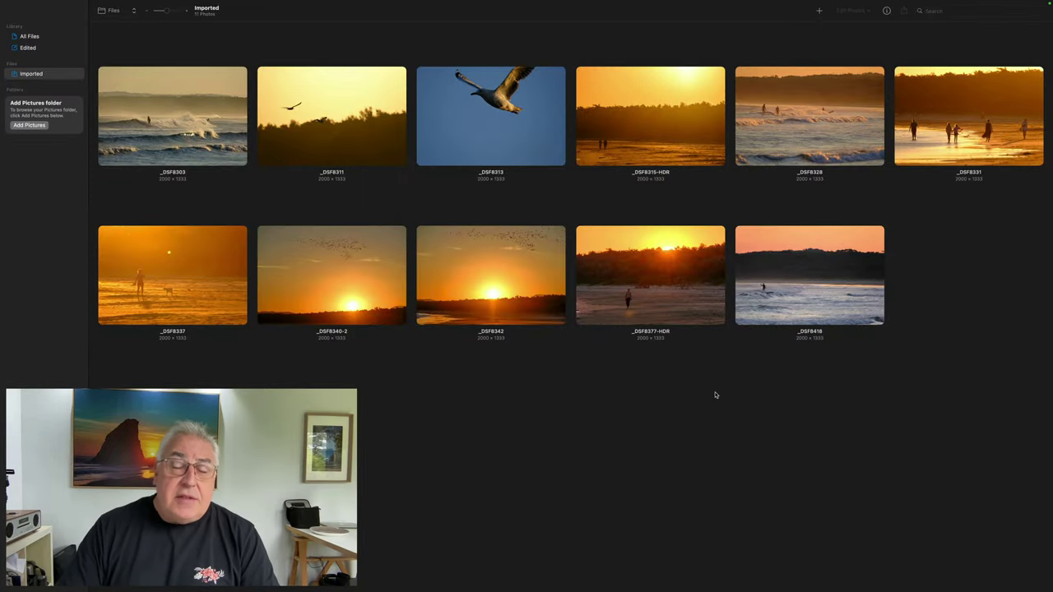
# Step: Return to the Photos library and display it as a square grid with larger thumbnails
pyautogui.click(115, 10)
pyautogui.click(114, 26)
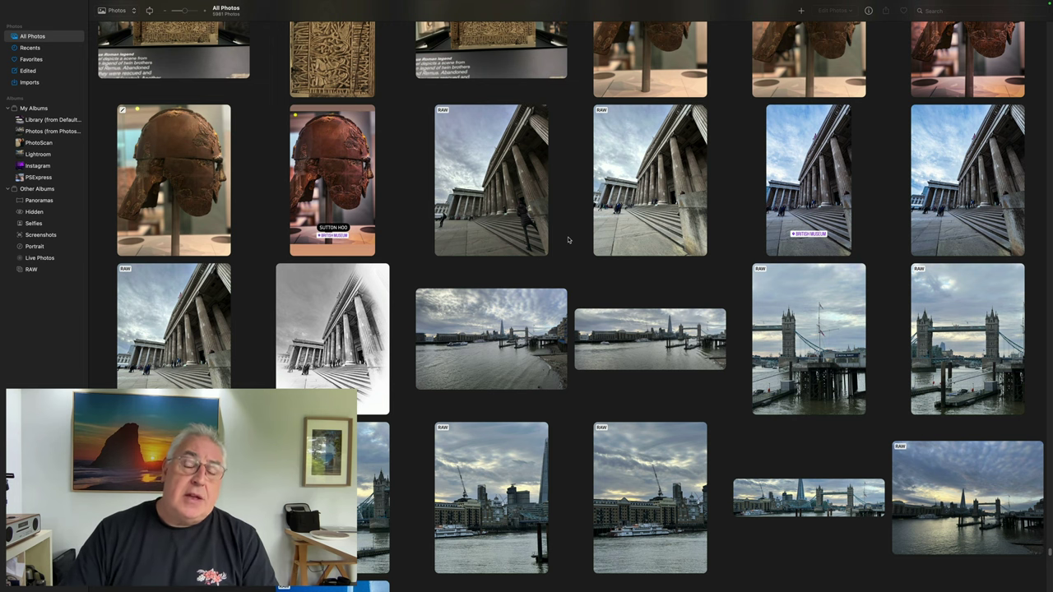
pyautogui.scroll(2, 568, 239)
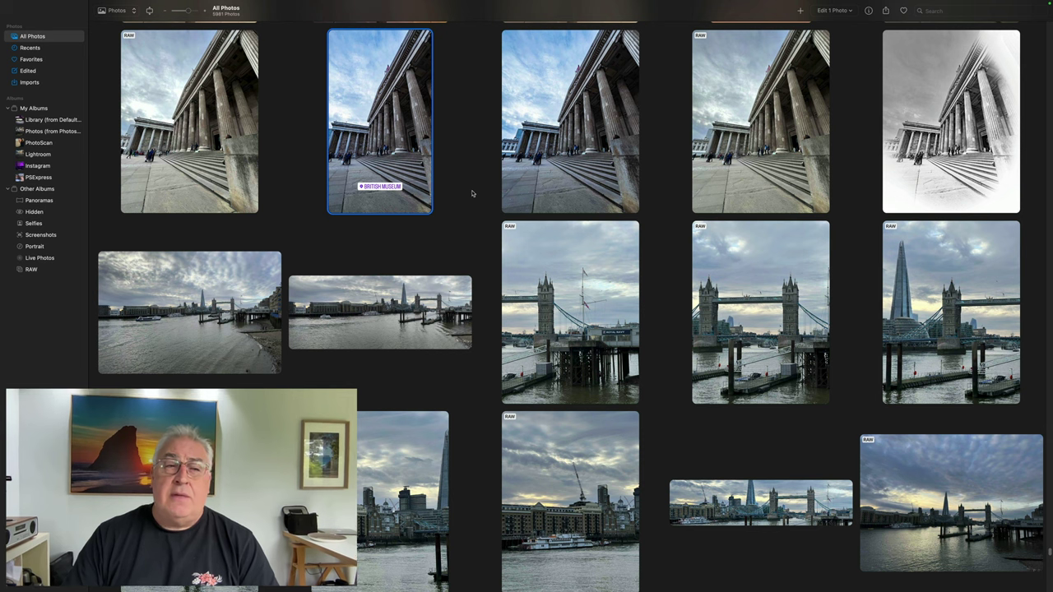
pyautogui.moveTo(188, 10); pyautogui.dragTo(189, 12)
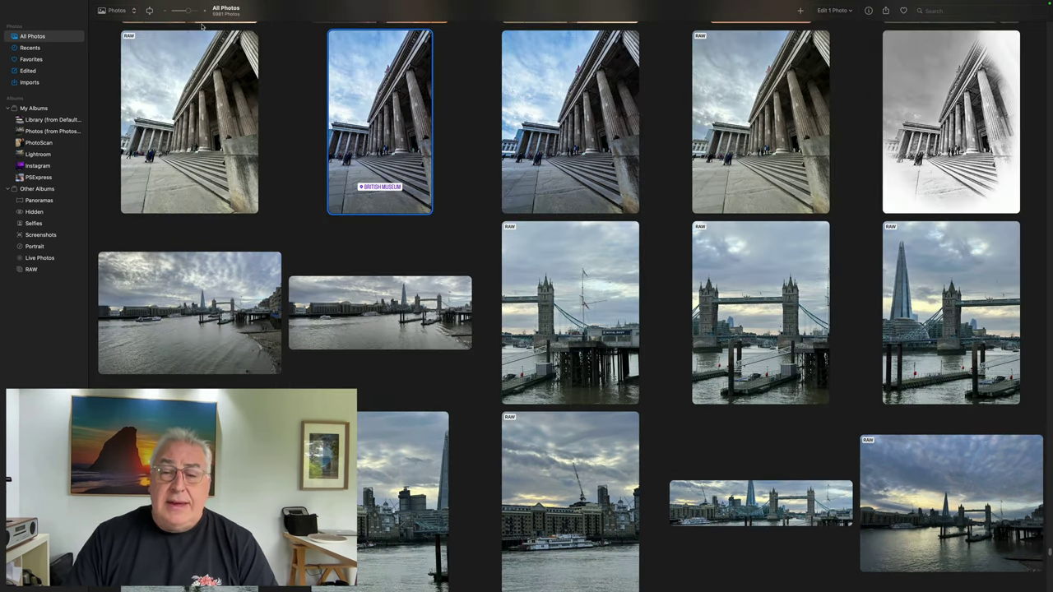
pyautogui.click(149, 11)
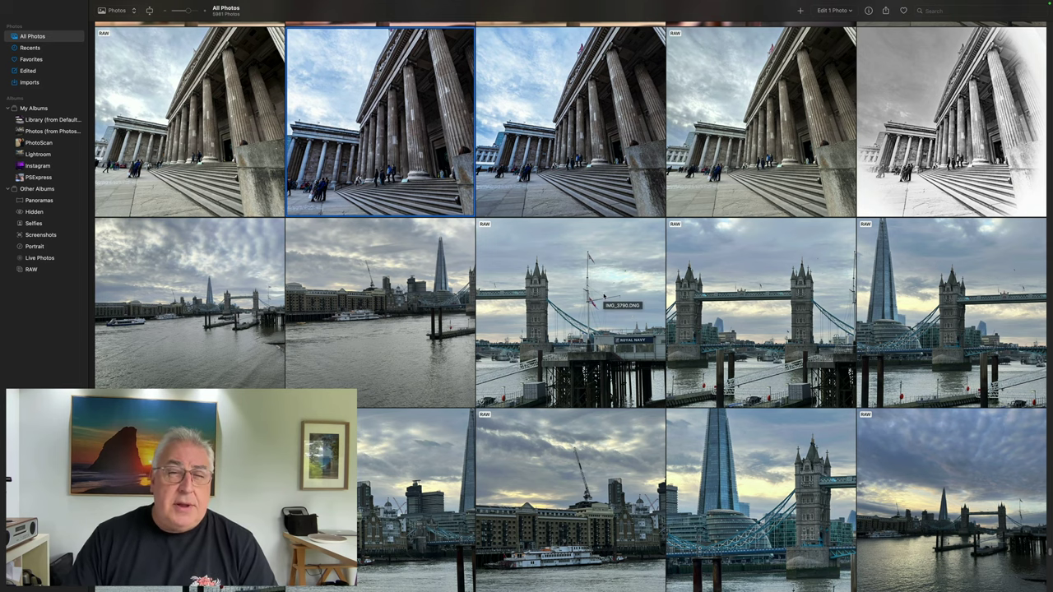
# Step: Review the editing, duplication and sharing commands available for the second RAW photo of the British Museum columns
pyautogui.click(781, 122)
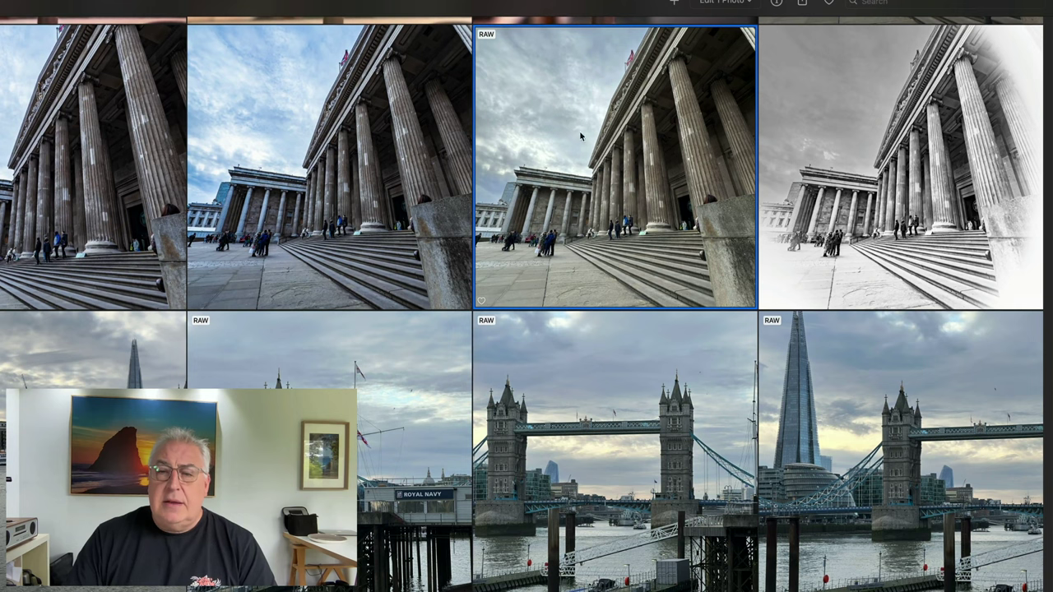
pyautogui.rightClick(579, 135)
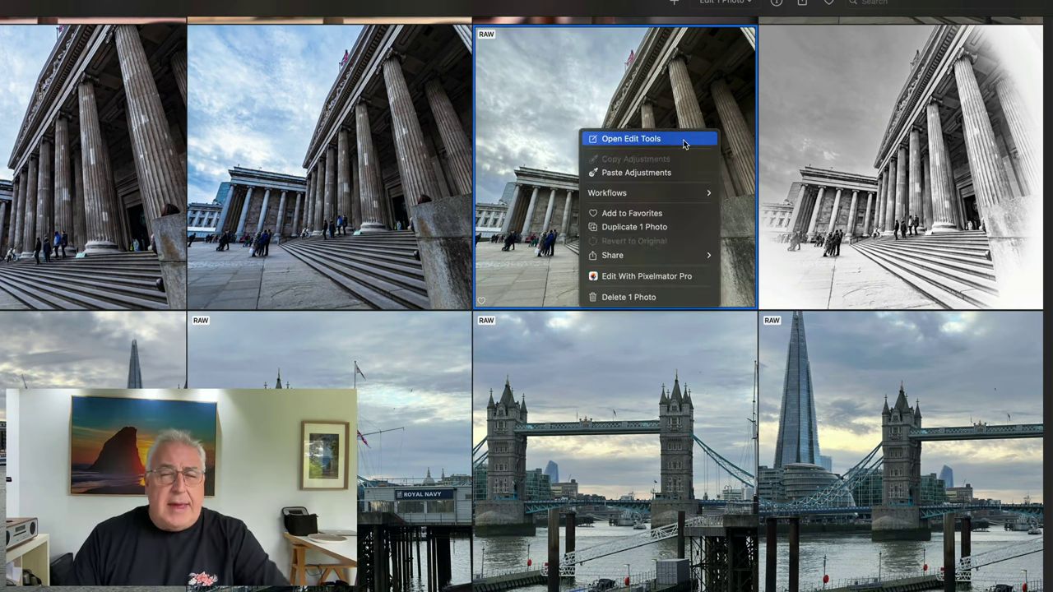
pyautogui.press('Escape')
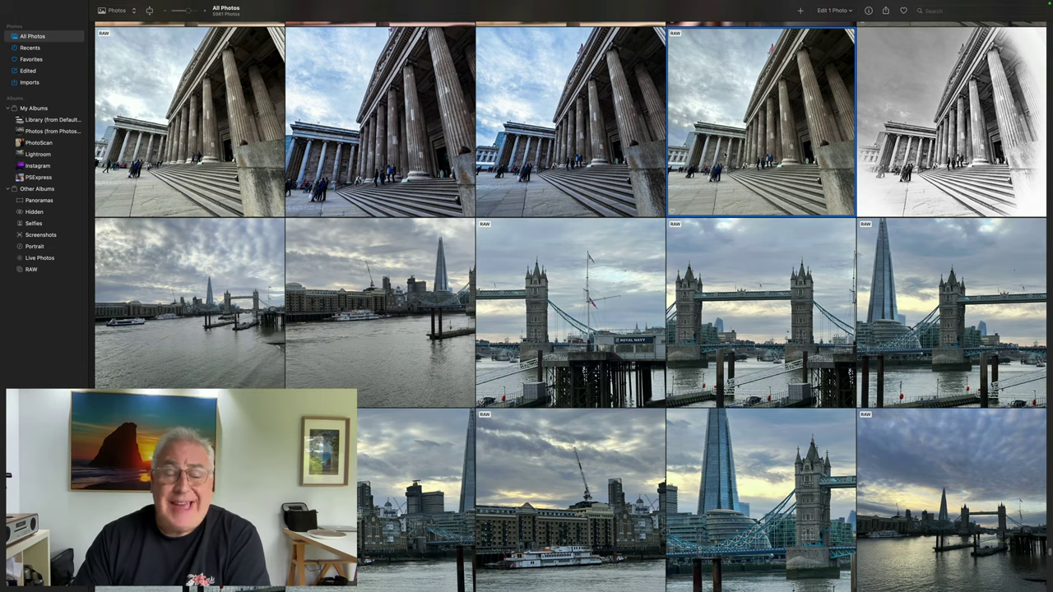
pyautogui.rightClick(722, 136)
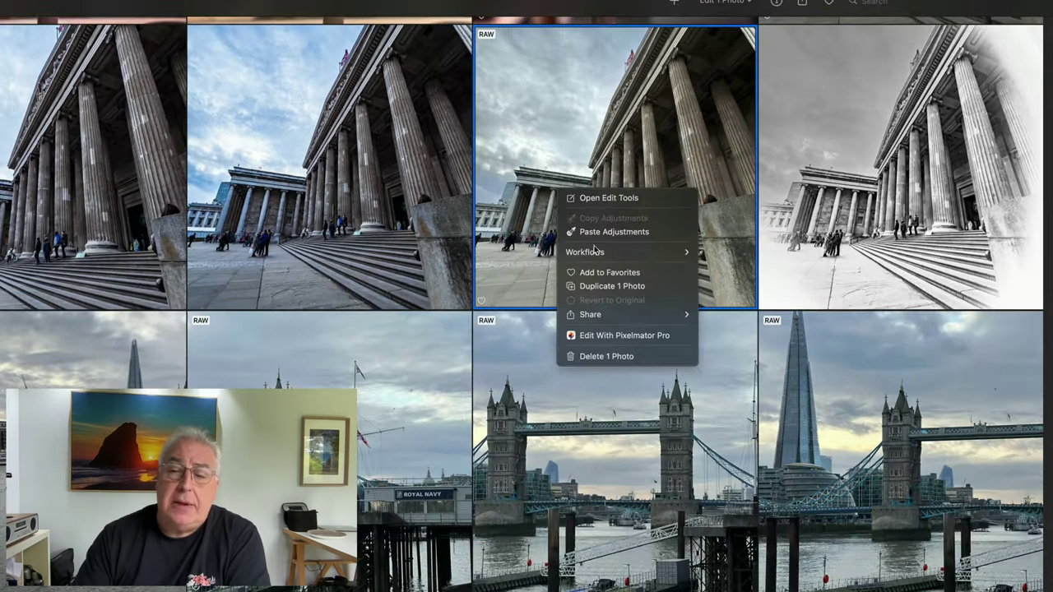
pyautogui.moveTo(759, 181)
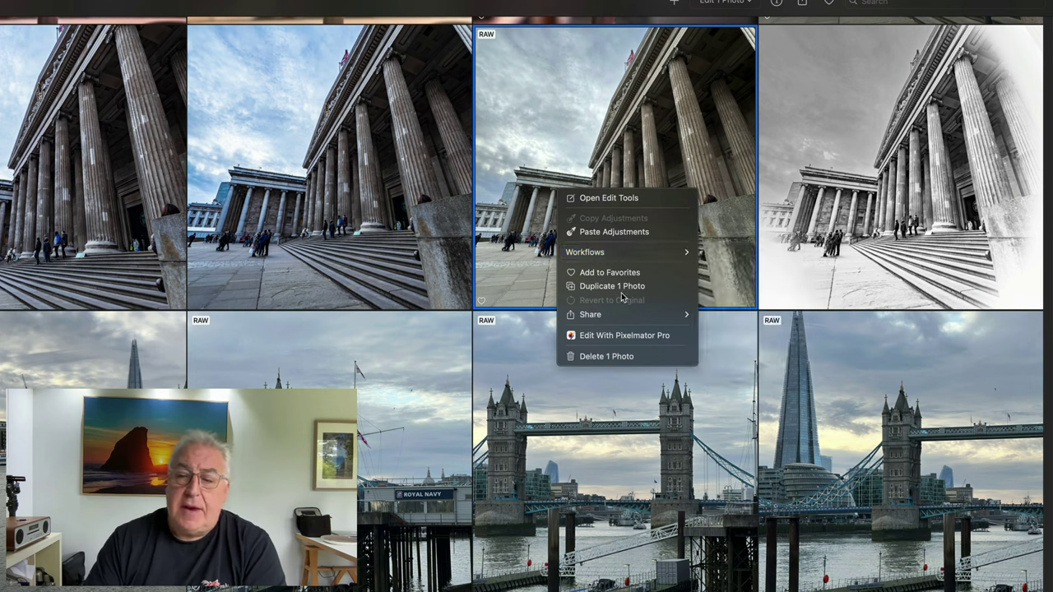
pyautogui.moveTo(638, 313)
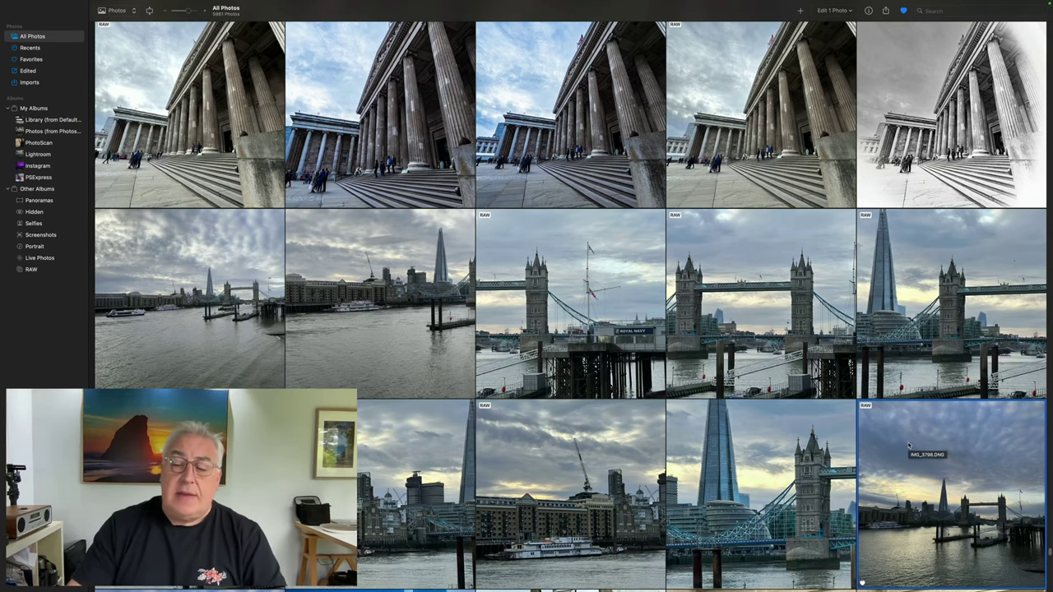
# Step: Open the favorited RAW photo of Tower Bridge and the Shard at dusk and show its color adjustments
pyautogui.rightClick(911, 441)
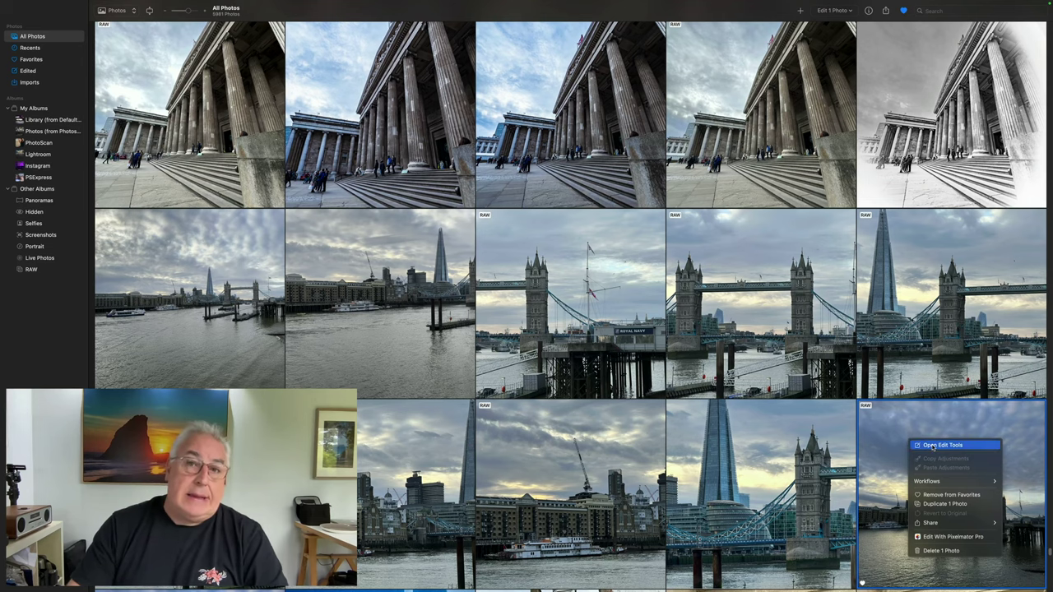
pyautogui.click(887, 431)
pyautogui.doubleClick(887, 431)
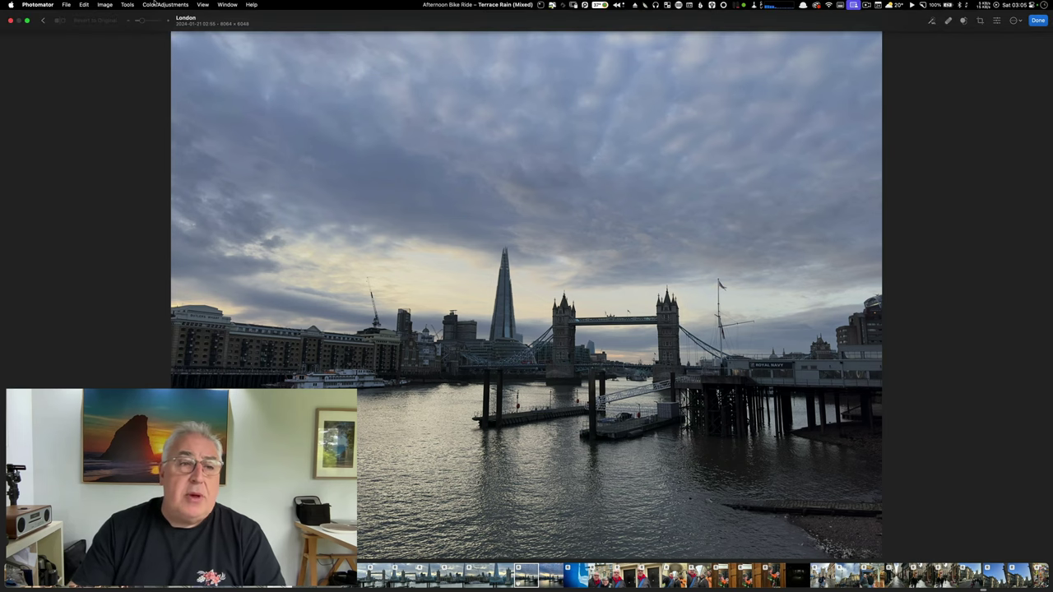
pyautogui.click(125, 5)
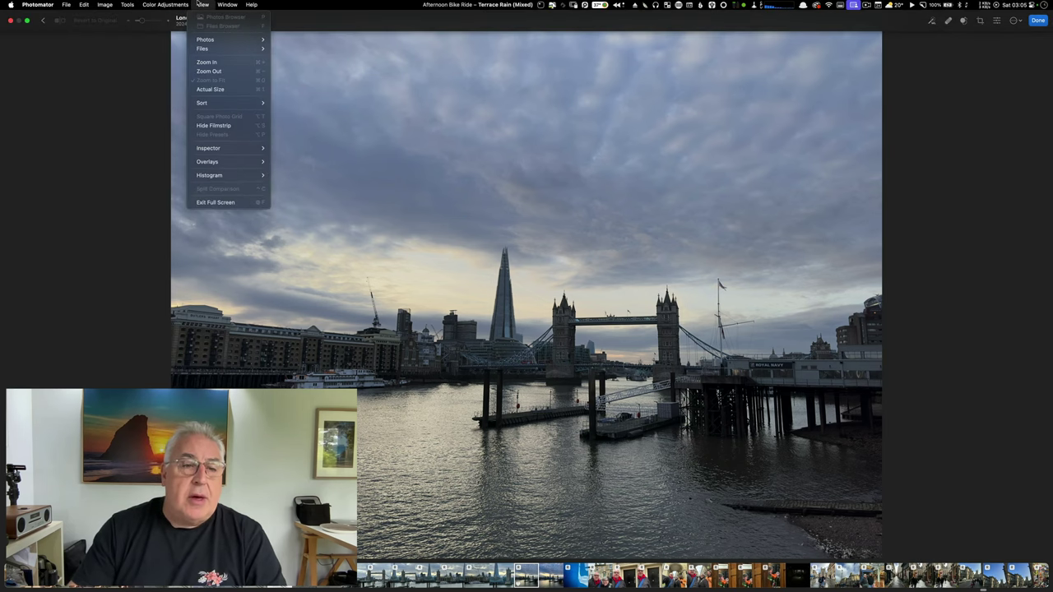
pyautogui.click(344, 143)
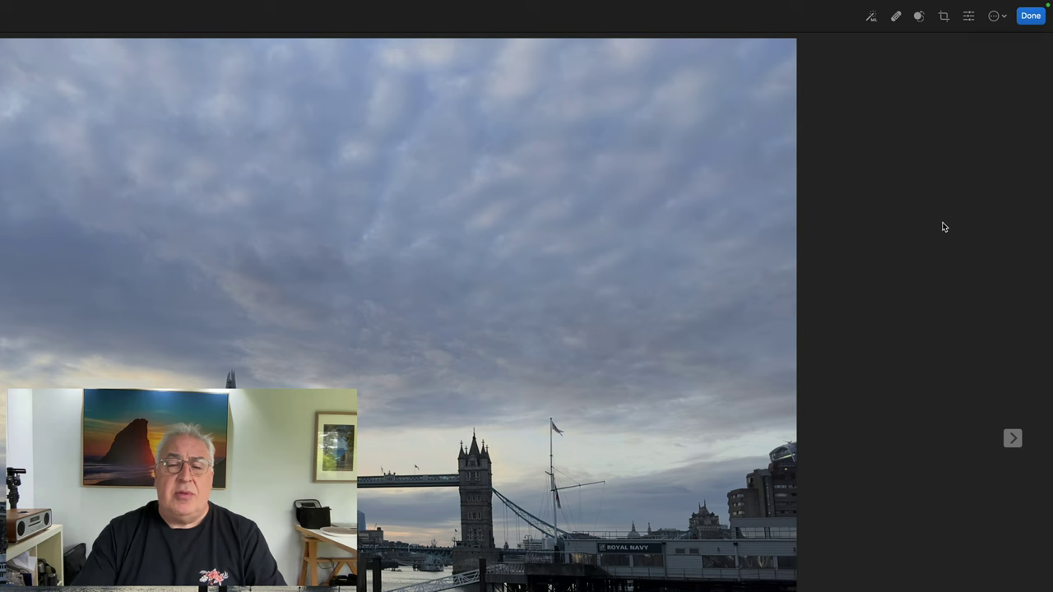
pyautogui.click(968, 17)
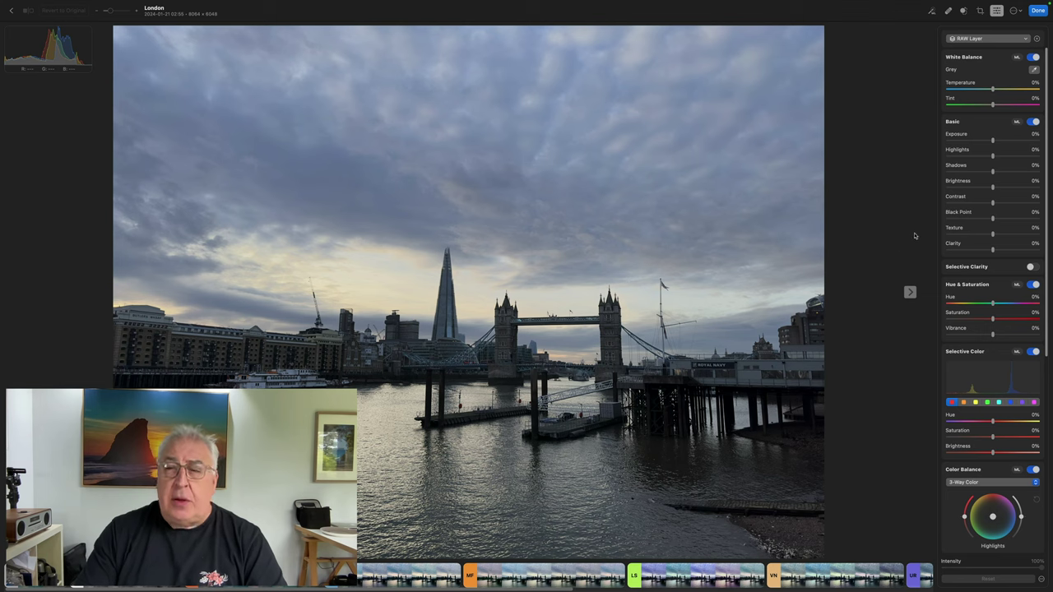
# Step: Look through the available color adjustments and enable Levels
pyautogui.scroll(-10, 1025, 285)
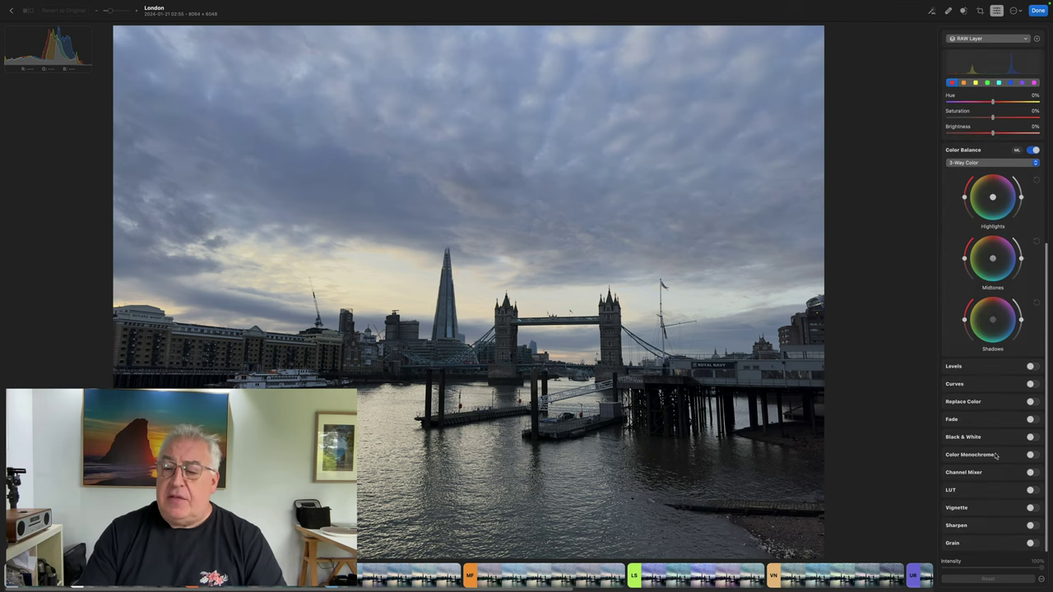
pyautogui.scroll(10, 996, 455)
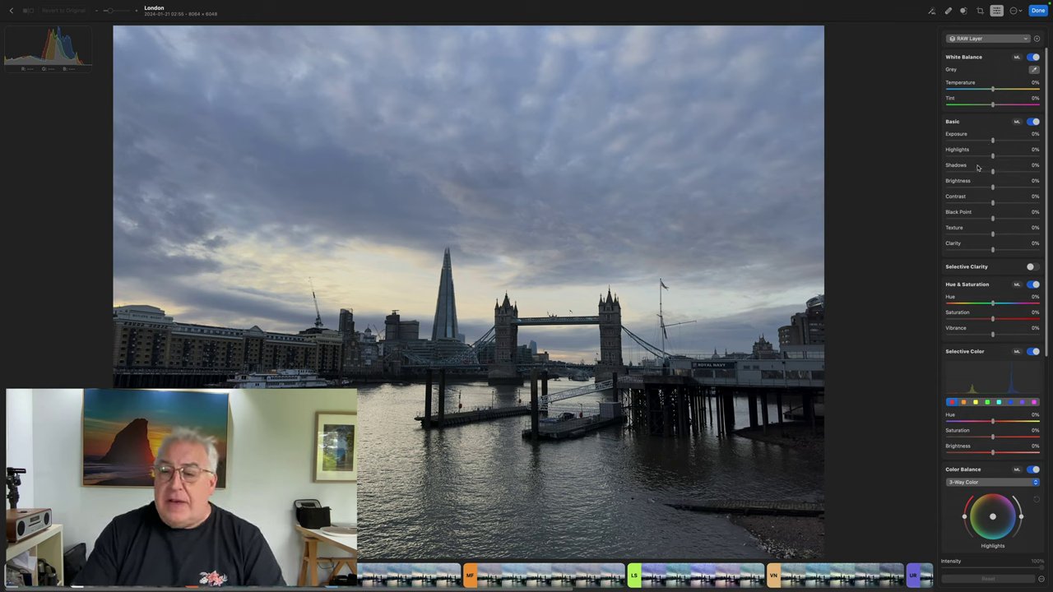
pyautogui.scroll(-10, 995, 302)
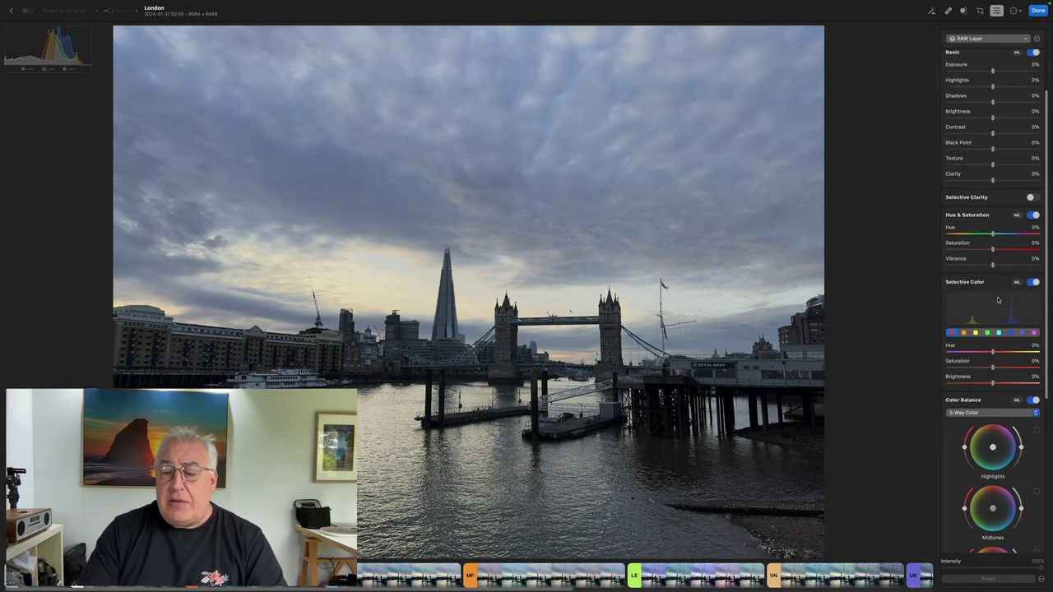
pyautogui.scroll(-2, 994, 253)
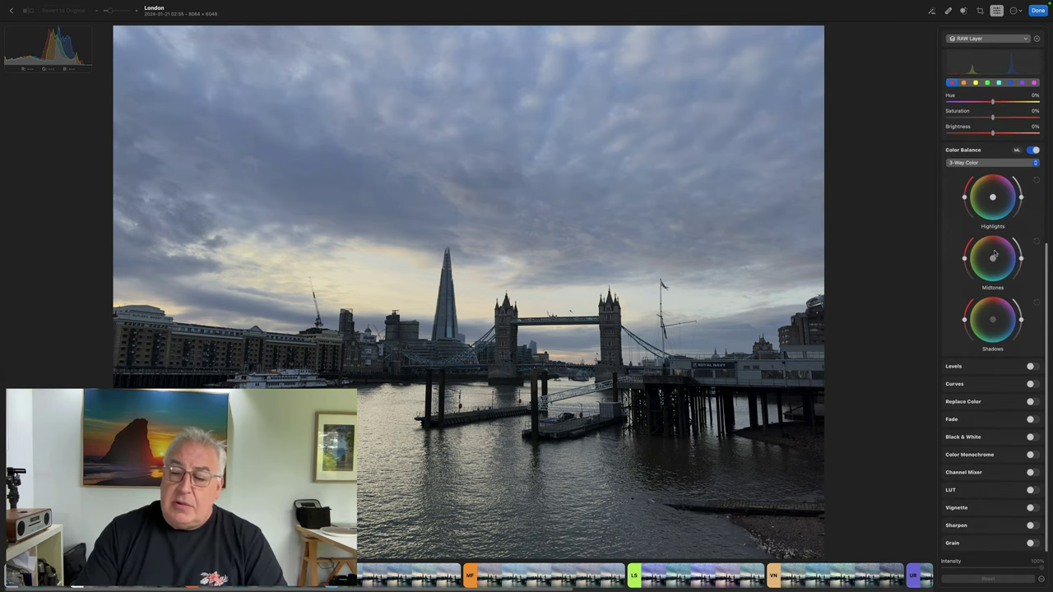
pyautogui.click(1031, 366)
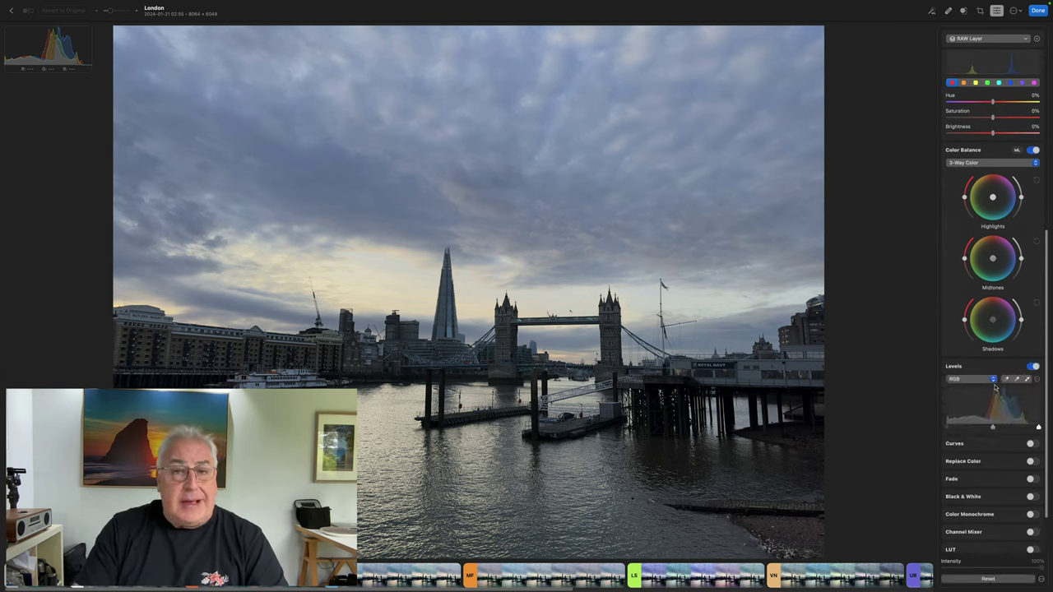
# Step: Try raising Shadows to the maximum and reset the adjustment to 0%
pyautogui.scroll(12, 994, 386)
pyautogui.moveTo(993, 173)
pyautogui.mouseDown()
pyautogui.moveTo(1036, 171)
pyautogui.moveTo(971, 170)
pyautogui.moveTo(992, 172)
pyautogui.mouseUp()
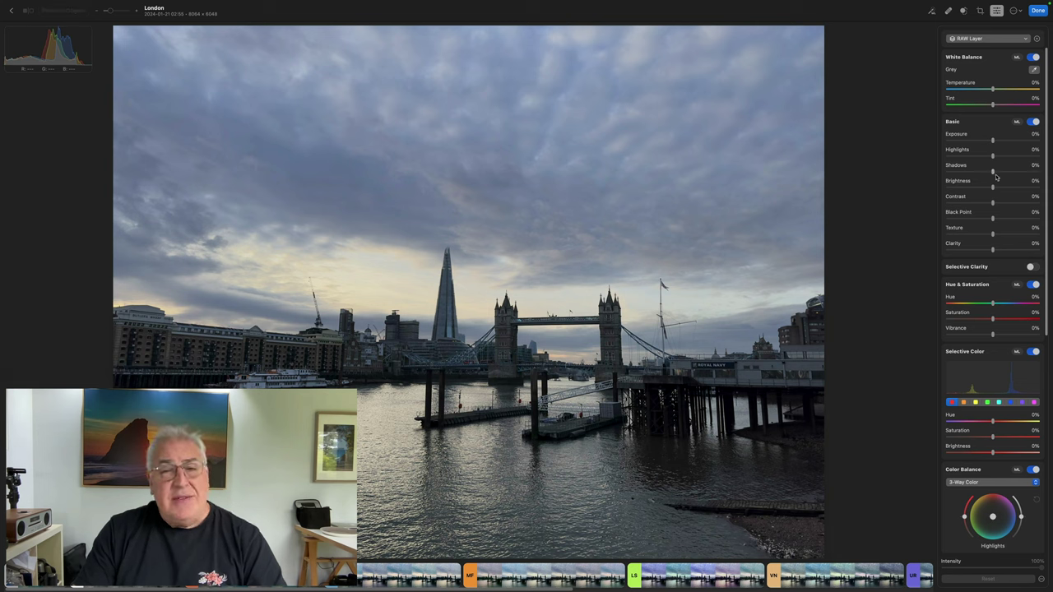
pyautogui.moveTo(994, 173); pyautogui.dragTo(1041, 173)
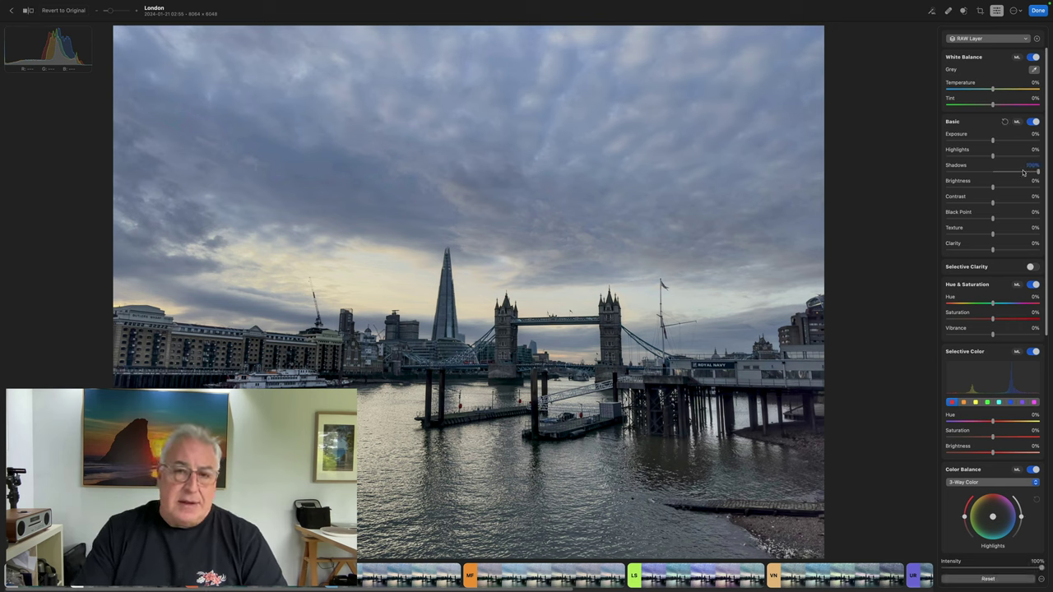
pyautogui.doubleClick(1033, 171)
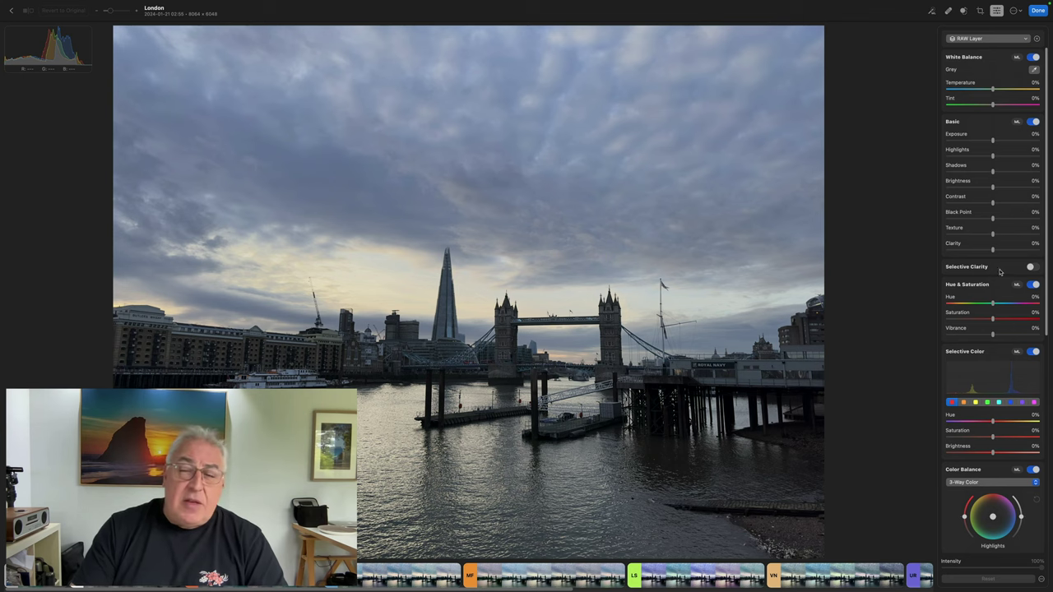
# Step: Enable Selective Clarity and set the midtones Texture to 27% and Clarity to about 17%
pyautogui.click(1032, 268)
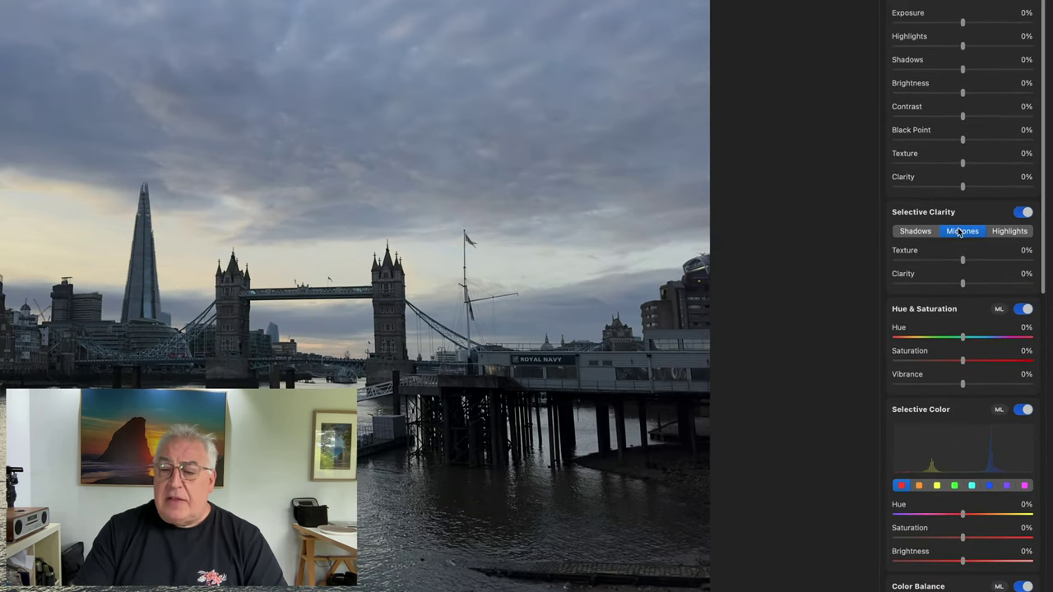
pyautogui.scroll(-2, 990, 288)
pyautogui.scroll(-3, 958, 232)
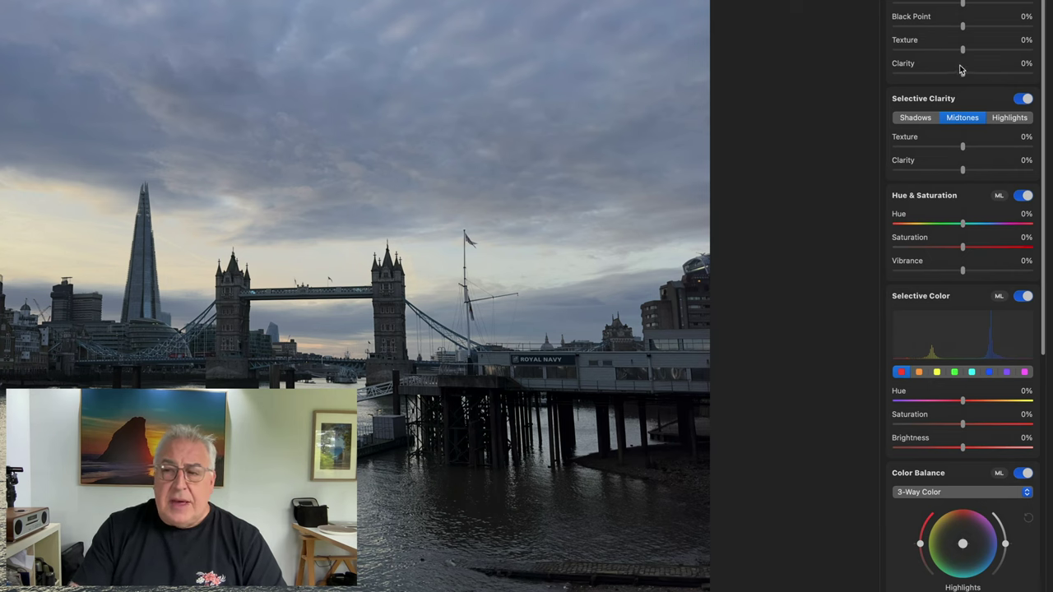
pyautogui.scroll(2, 962, 82)
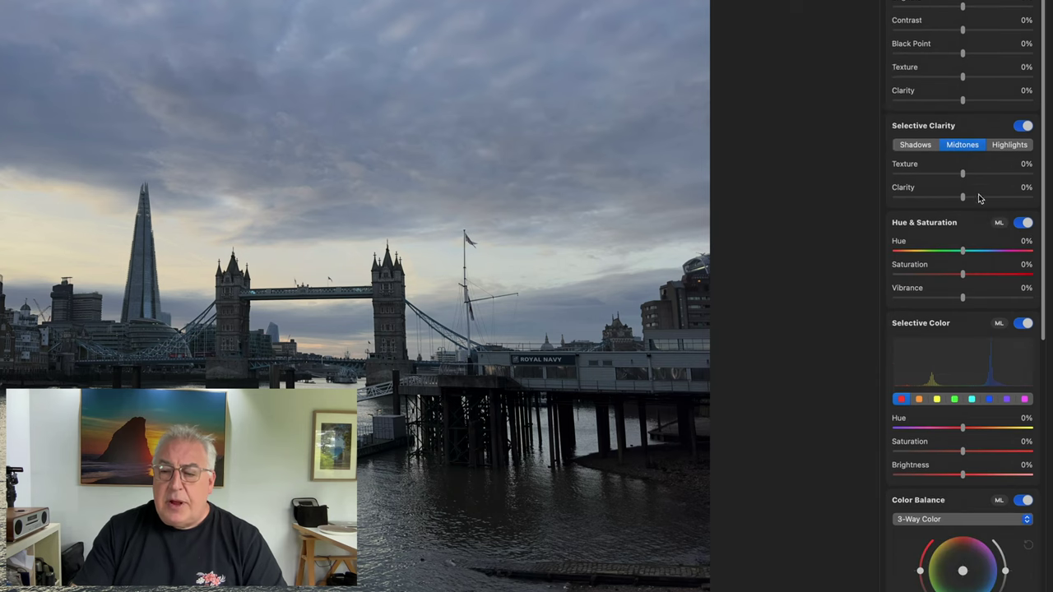
pyautogui.scroll(-2, 978, 201)
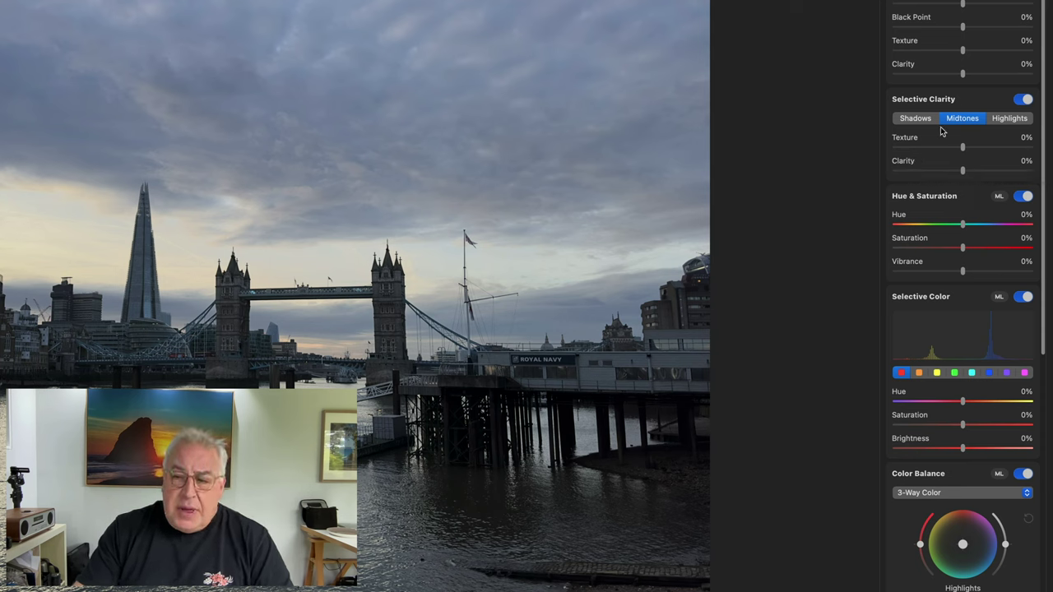
pyautogui.click(979, 147)
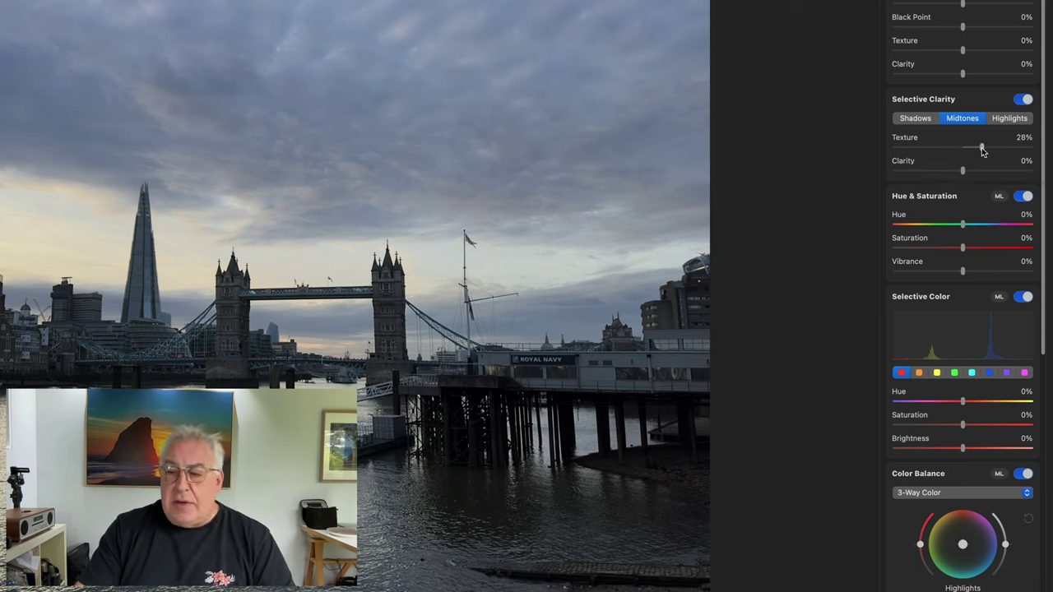
pyautogui.click(972, 170)
pyautogui.moveTo(971, 171); pyautogui.dragTo(974, 172)
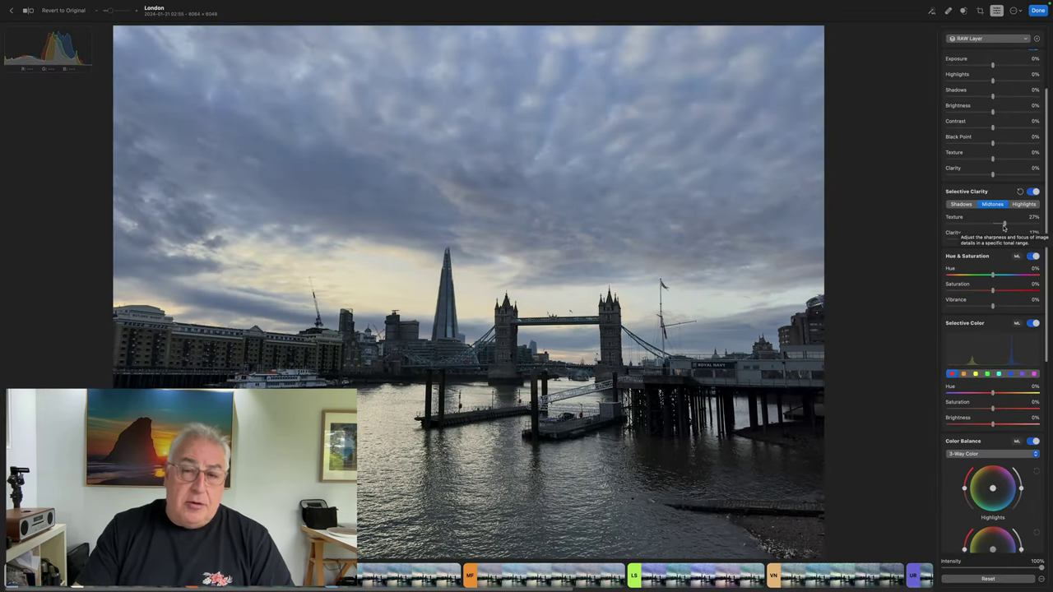
# Step: Raise the saturation of the blues to 46% in Selective Color
pyautogui.scroll(-5, 1003, 228)
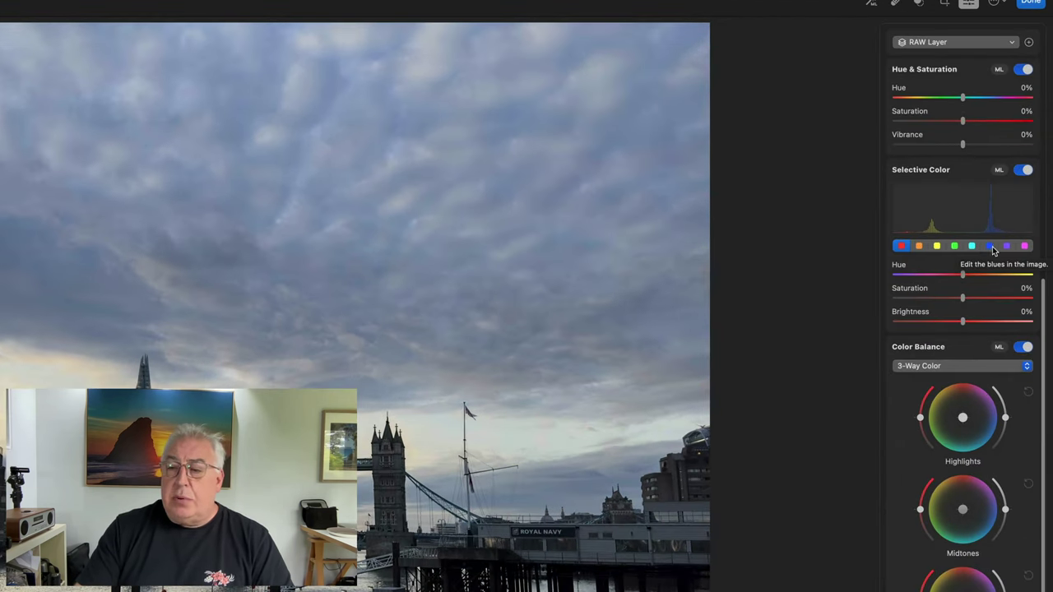
pyautogui.click(991, 248)
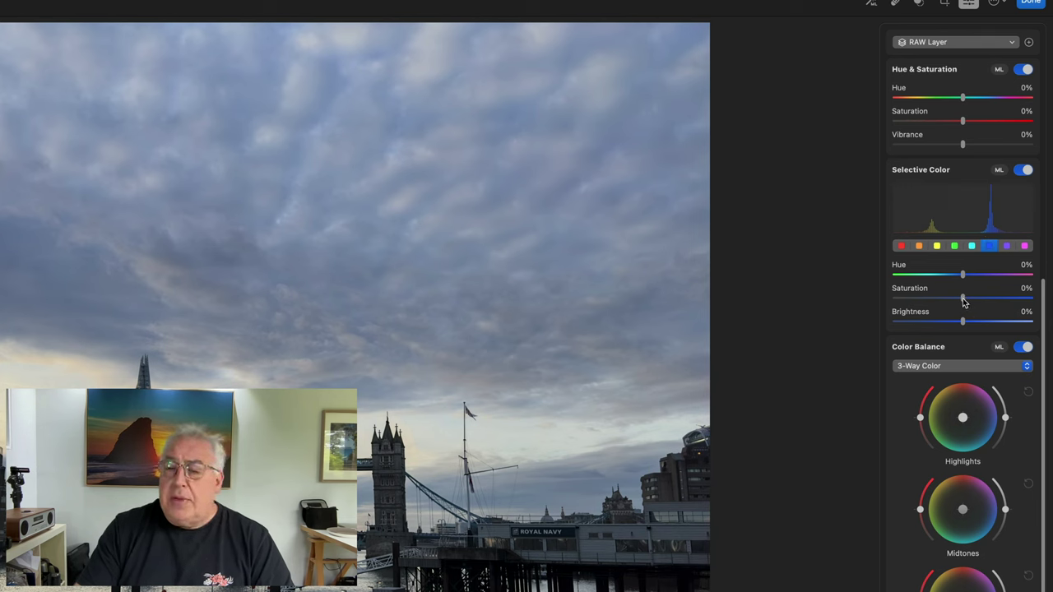
pyautogui.moveTo(963, 301); pyautogui.dragTo(994, 305)
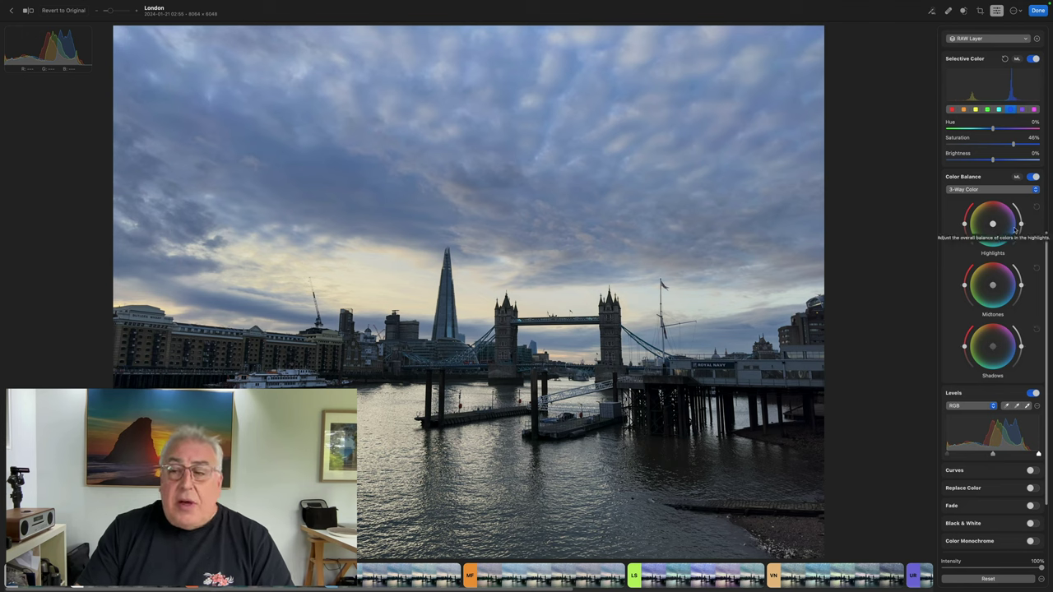
# Step: Shift the 3-Way Color highlights toward yellow-orange and tint the shadows toward blue in Color Balance, with the shadows slightly brightened
pyautogui.click(991, 223)
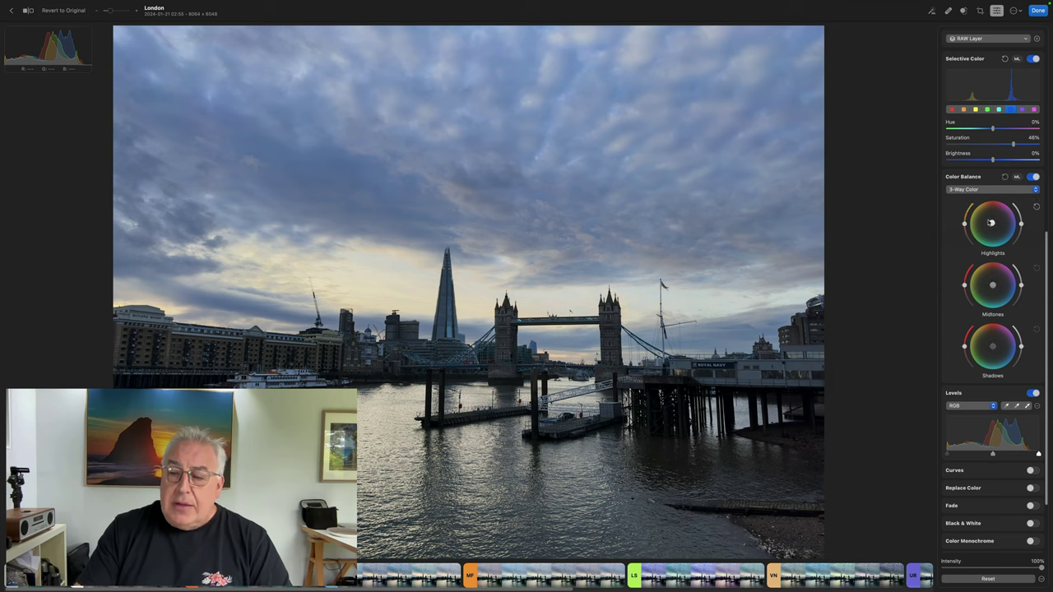
pyautogui.moveTo(989, 221); pyautogui.dragTo(972, 203)
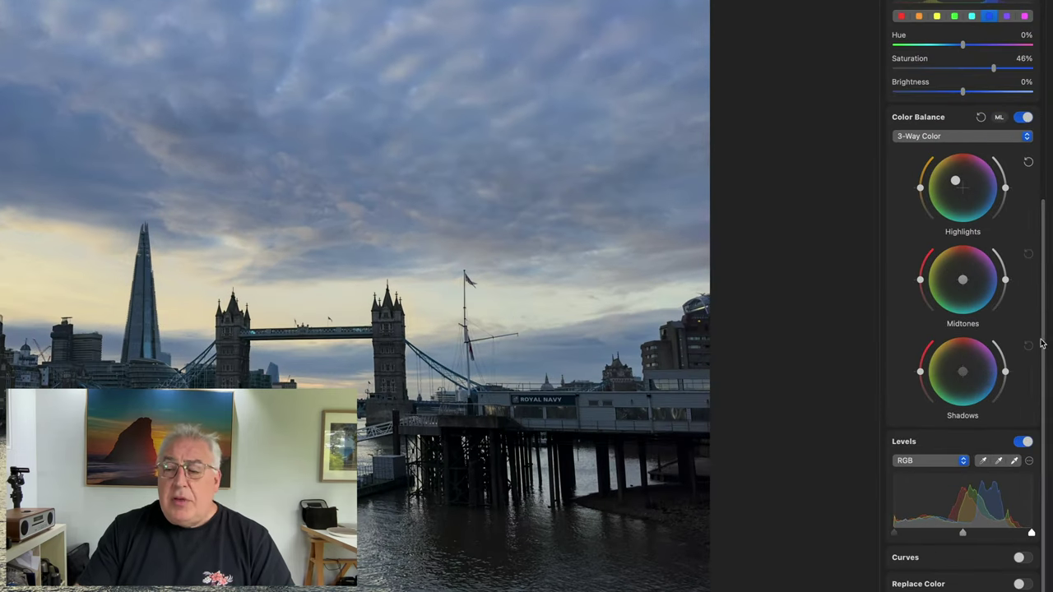
pyautogui.moveTo(965, 376); pyautogui.dragTo(989, 392)
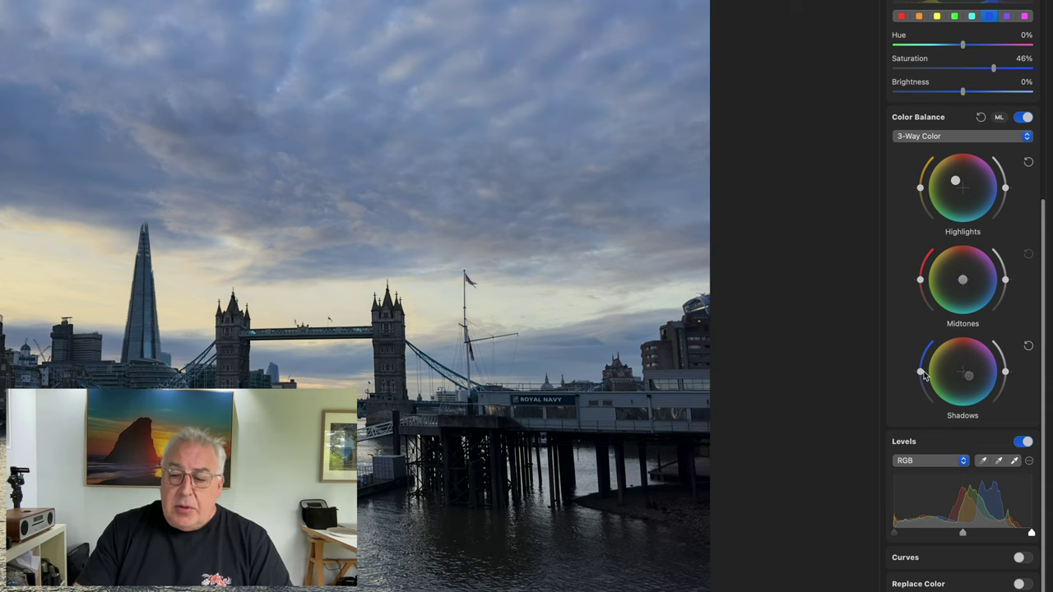
pyautogui.moveTo(921, 373)
pyautogui.mouseDown()
pyautogui.moveTo(926, 355)
pyautogui.moveTo(920, 375)
pyautogui.mouseUp()
pyautogui.moveTo(1007, 378); pyautogui.dragTo(1012, 367)
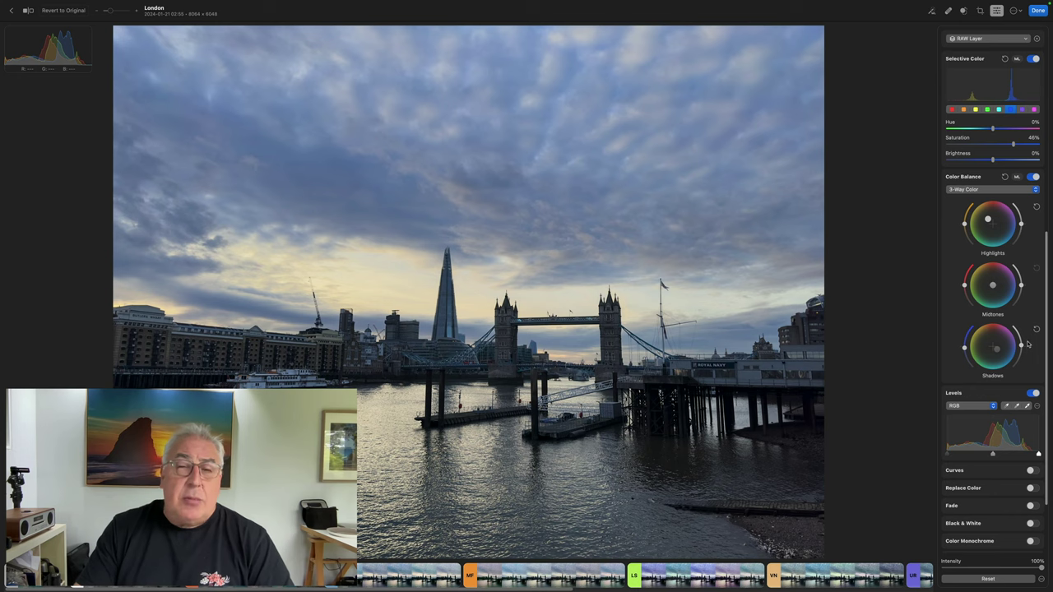
pyautogui.scroll(5, 1019, 288)
pyautogui.moveTo(991, 156); pyautogui.dragTo(1017, 178)
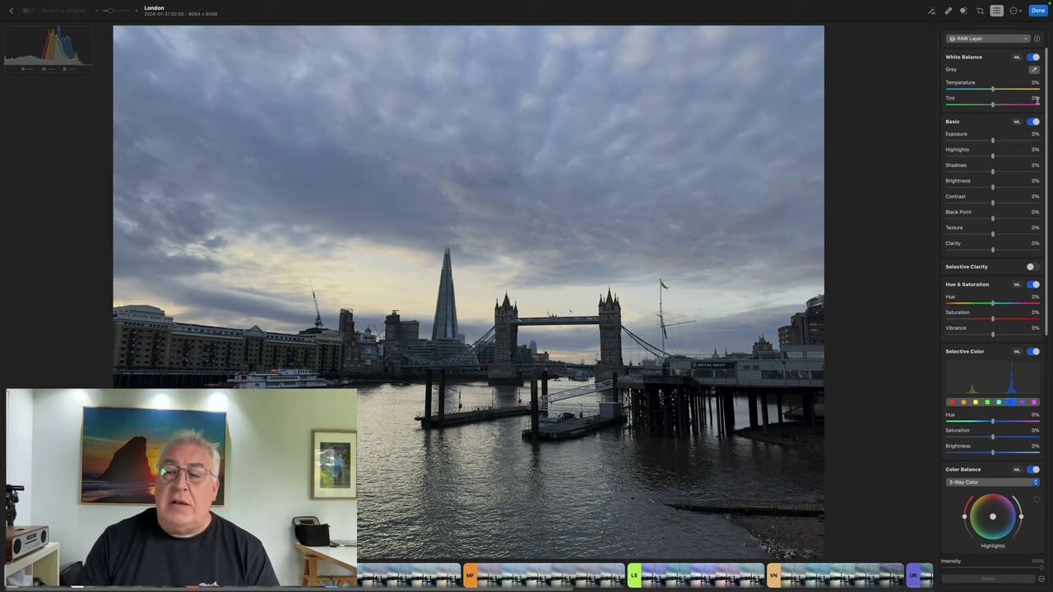
# Step: Apply the automatic ML enhancement to the London photo and look through the color adjustments it set
pyautogui.scroll(-5, 1035, 98)
pyautogui.scroll(5, 1020, 123)
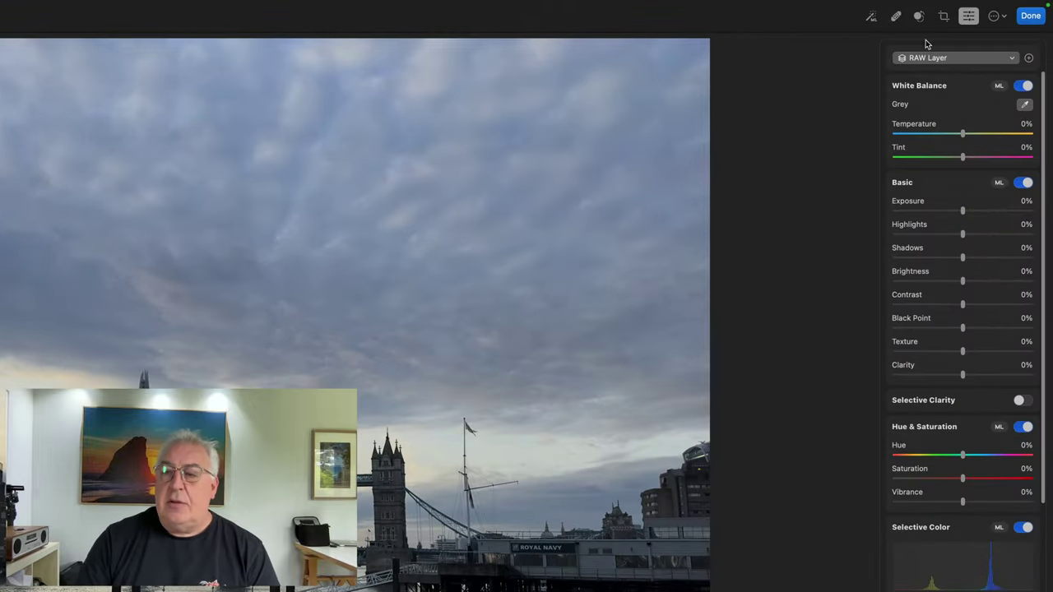
pyautogui.click(870, 16)
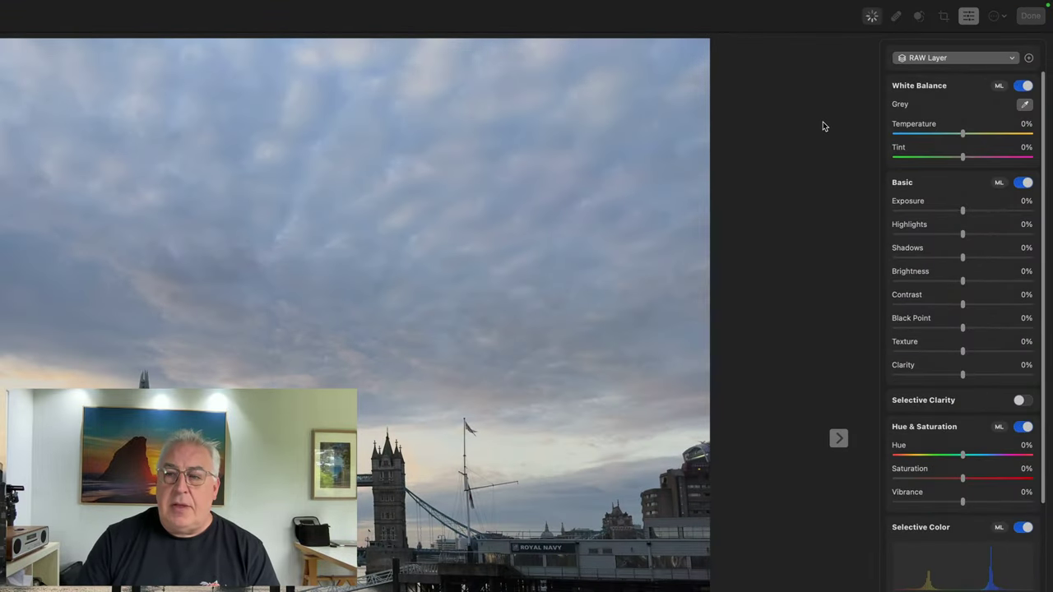
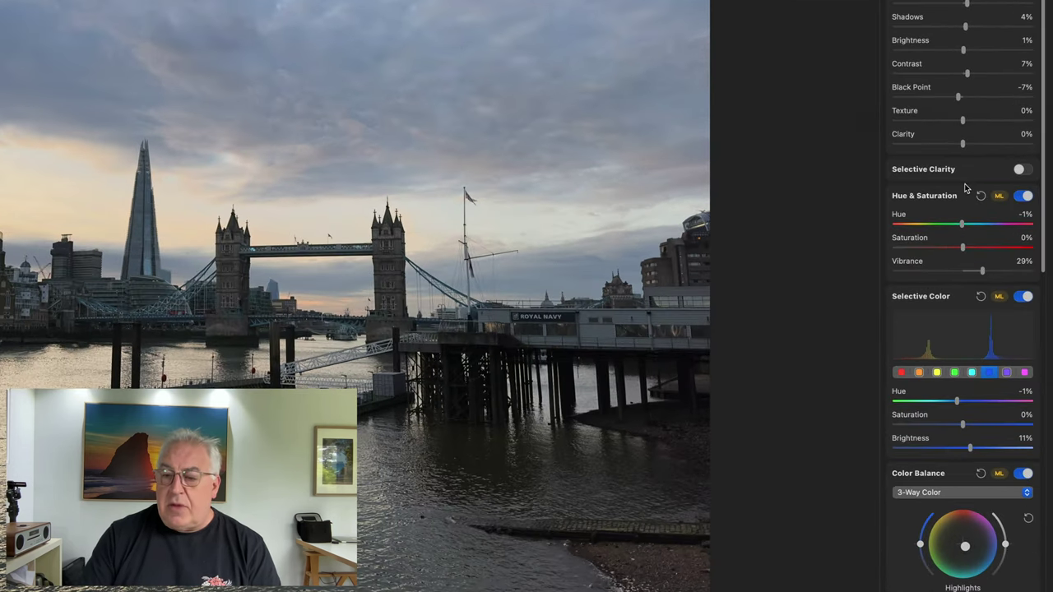
pyautogui.scroll(-3, 994, 284)
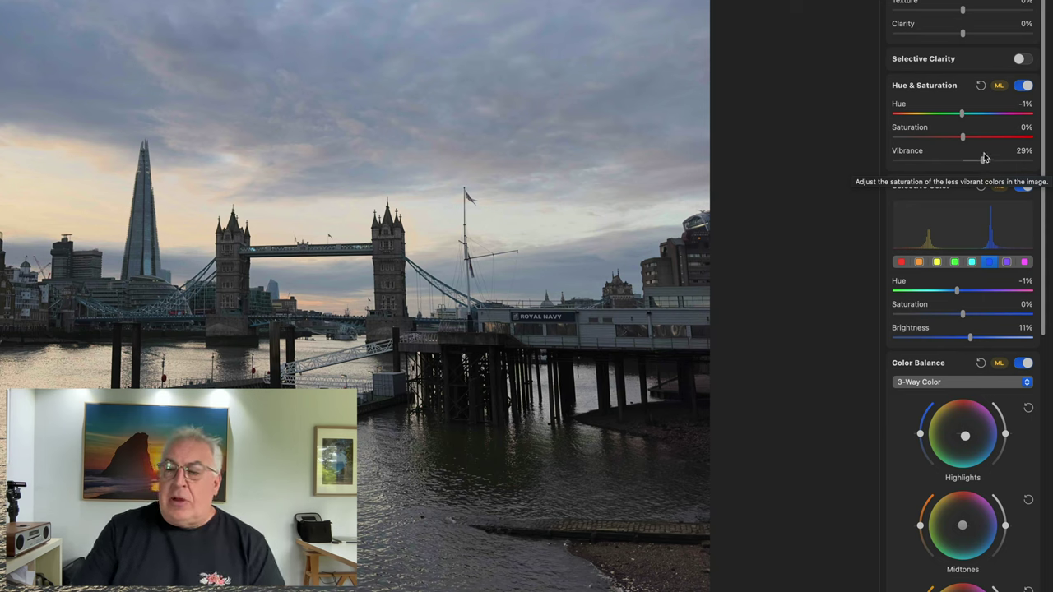
pyautogui.scroll(-3, 987, 158)
pyautogui.scroll(-1, 987, 159)
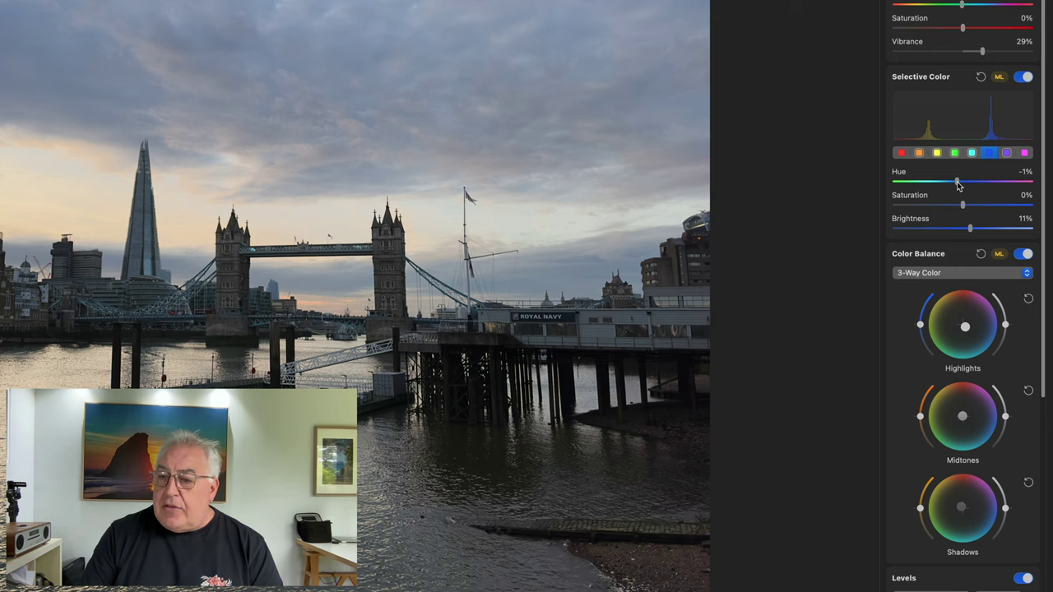
pyautogui.scroll(-5, 960, 193)
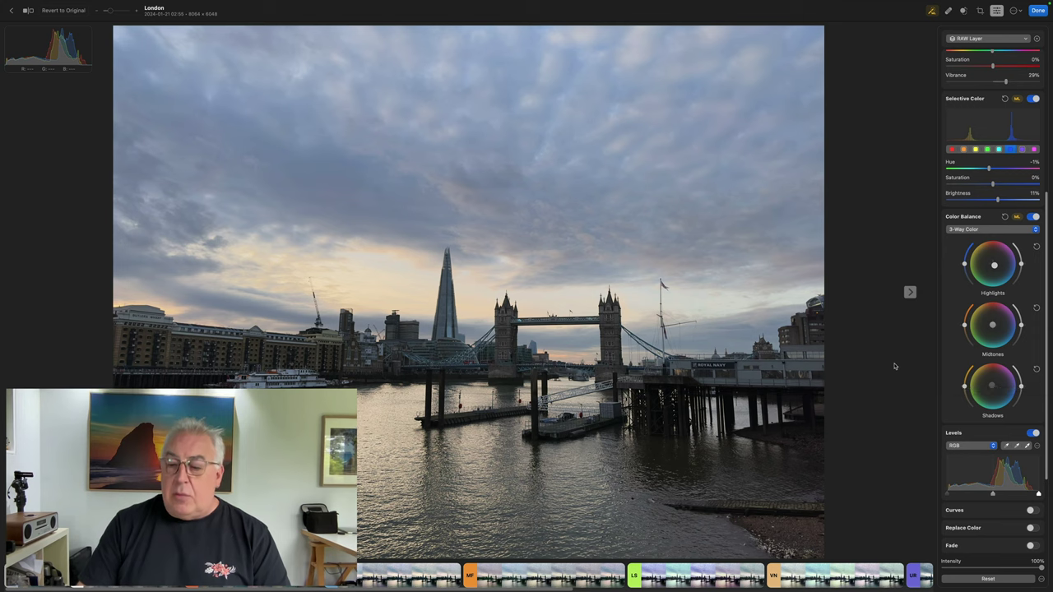
pyautogui.scroll(5, 911, 339)
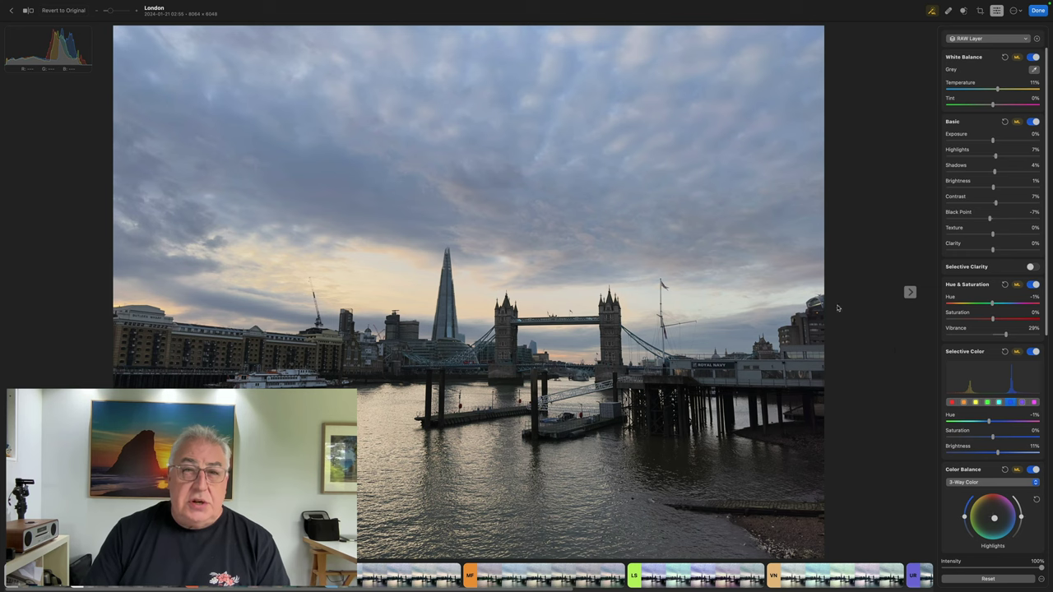
# Step: Compare the enhanced London photo with its original version
pyautogui.click(27, 10)
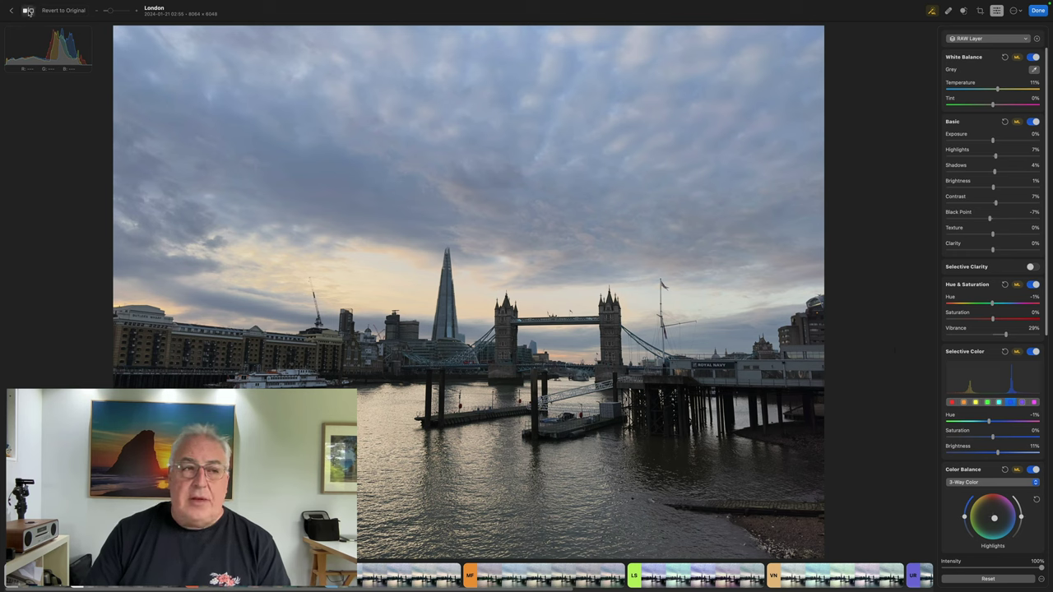
pyautogui.click(28, 10)
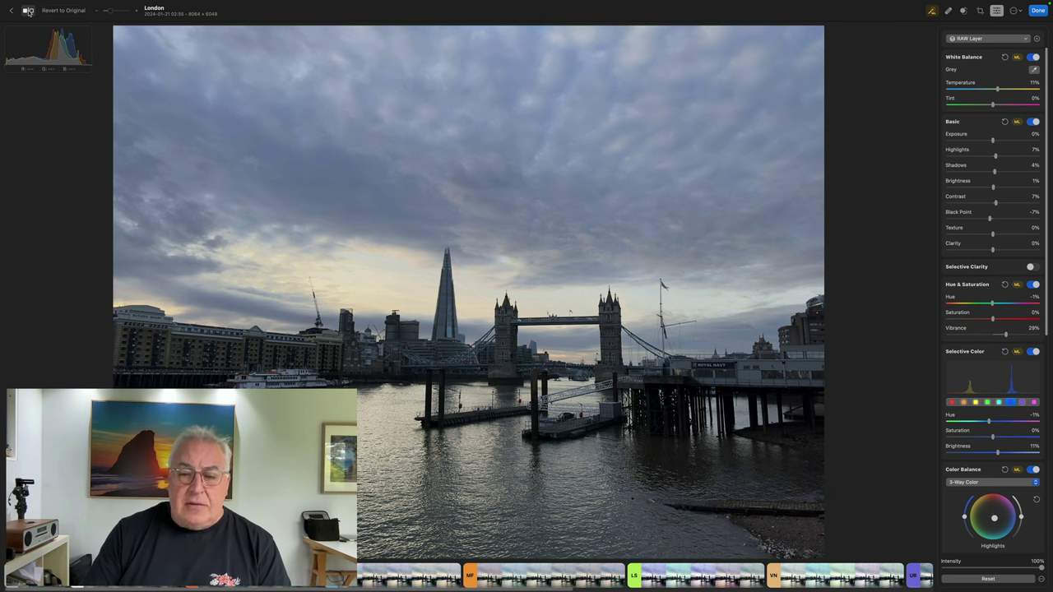
pyautogui.click(28, 11)
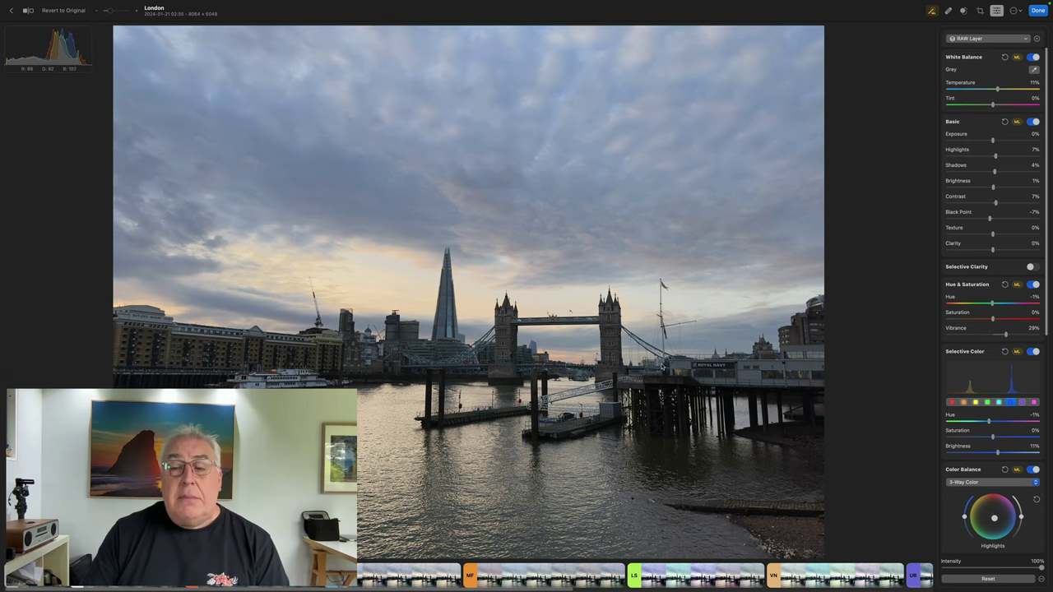
pyautogui.press('m')
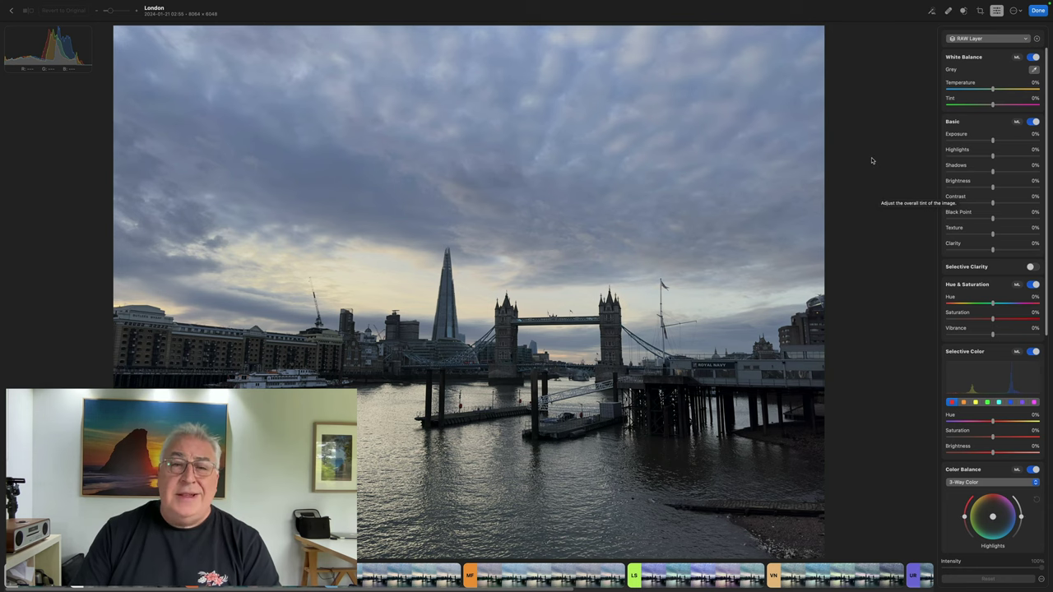
# Step: Go to the Cambridge river photo with the punt and apply the automatic ML enhancement
pyautogui.press('Right')
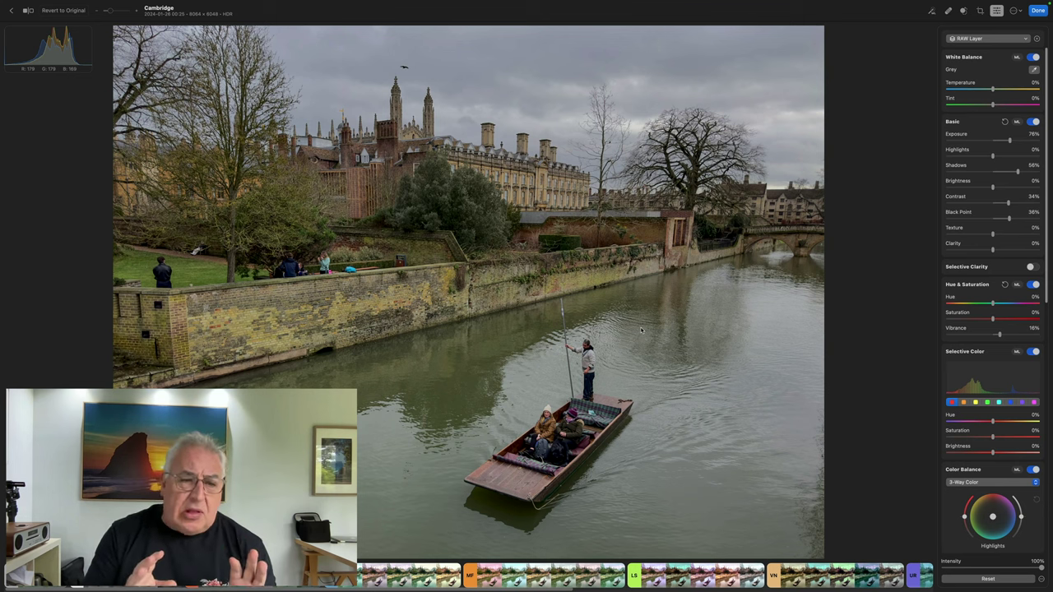
pyautogui.click(932, 11)
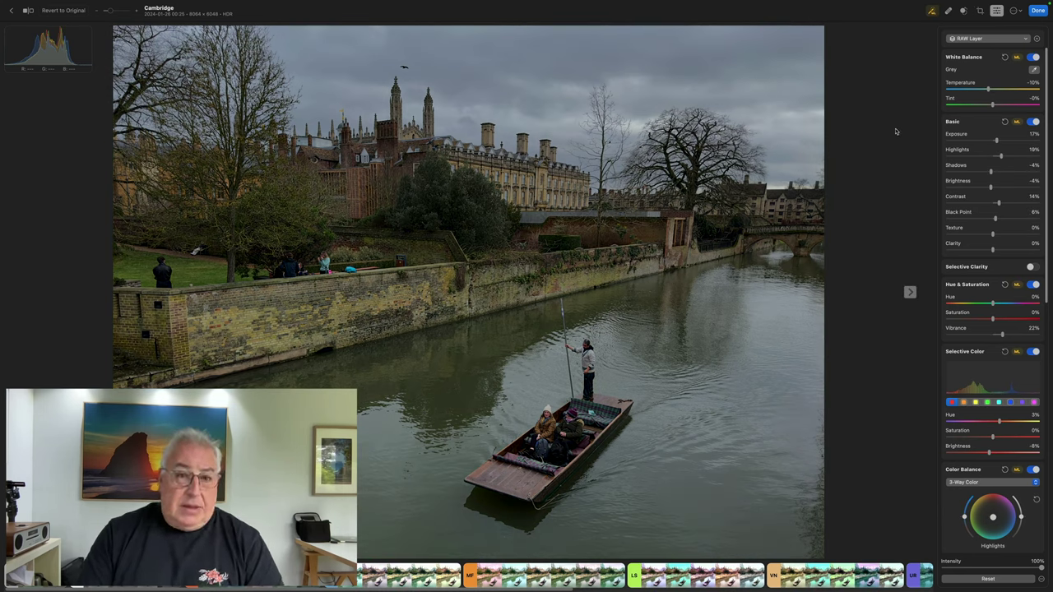
# Step: Compare the enhanced Cambridge photo with its original version several times
pyautogui.click(28, 10)
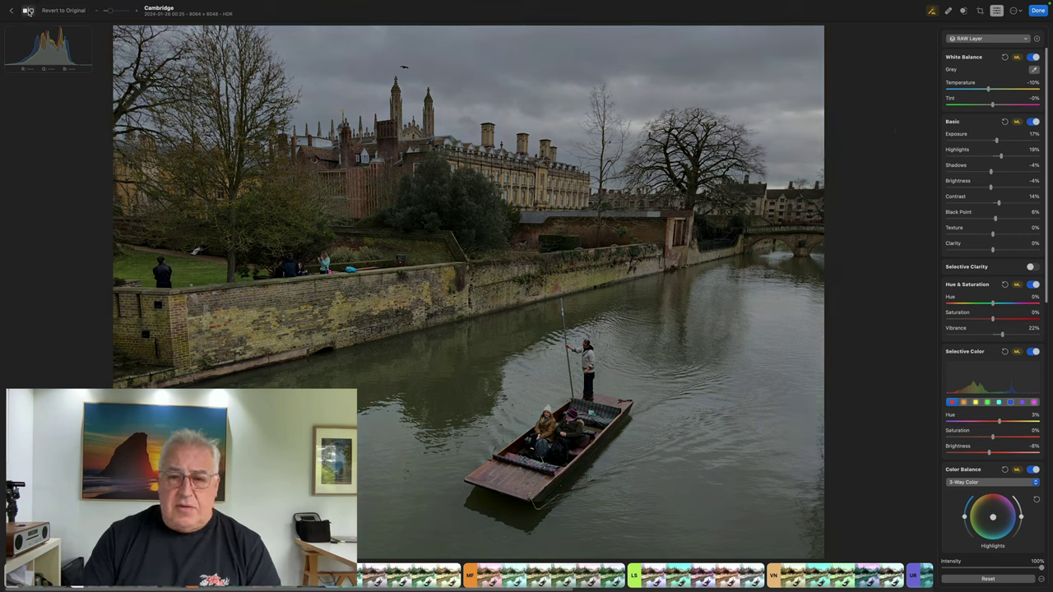
pyautogui.click(28, 11)
pyautogui.click(27, 10)
pyautogui.click(28, 11)
pyautogui.click(28, 10)
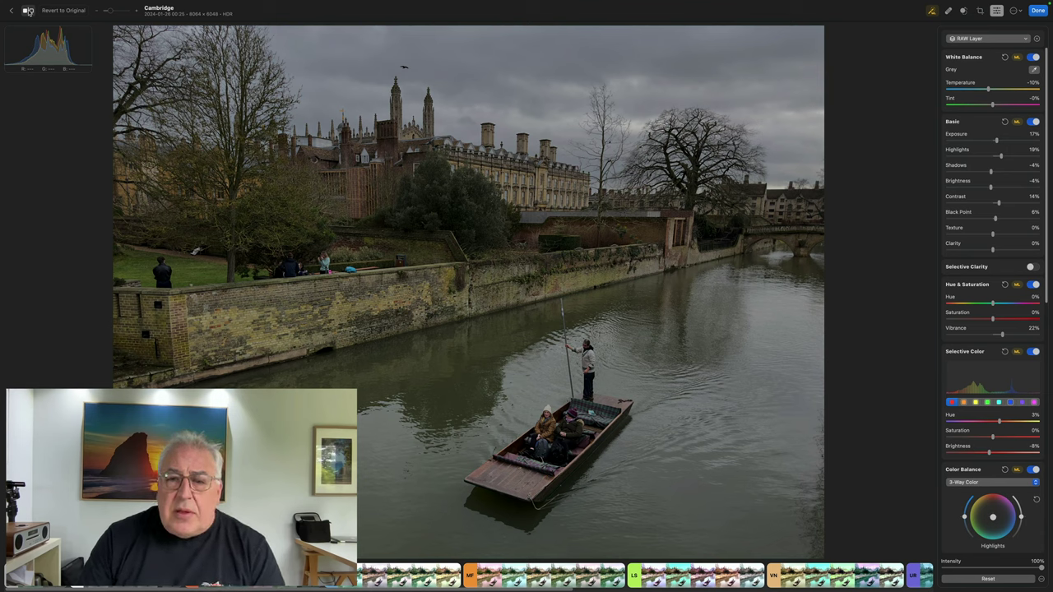
pyautogui.click(28, 10)
pyautogui.click(28, 11)
pyautogui.click(28, 11)
pyautogui.click(28, 11)
pyautogui.click(28, 10)
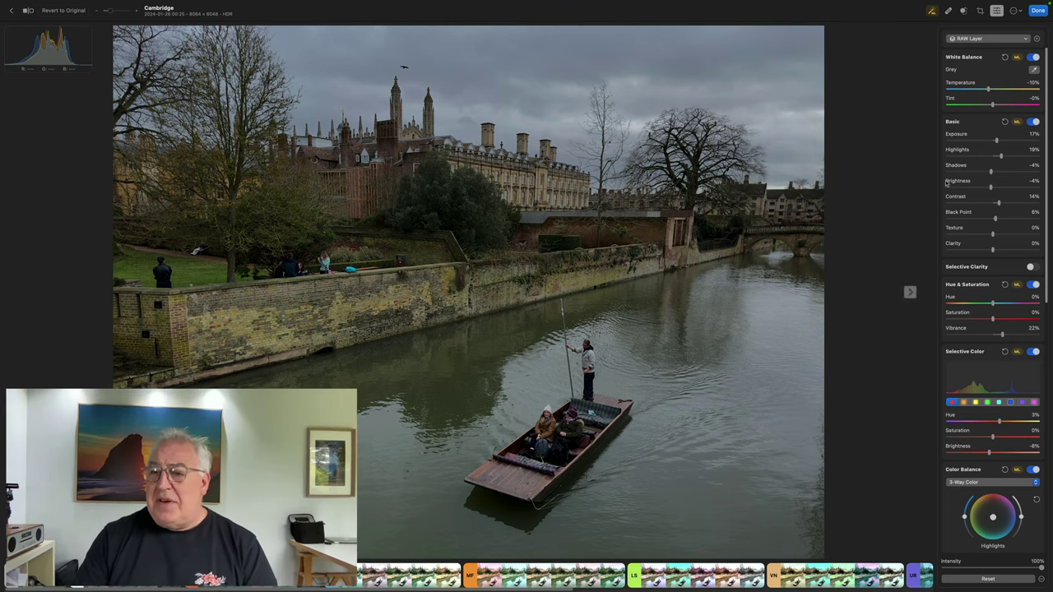
# Step: Refine the Cambridge photo's Basic adjustments with Exposure 99%, Shadows 0%, Contrast 16% and Black Point 19%
pyautogui.moveTo(997, 142); pyautogui.dragTo(1017, 148)
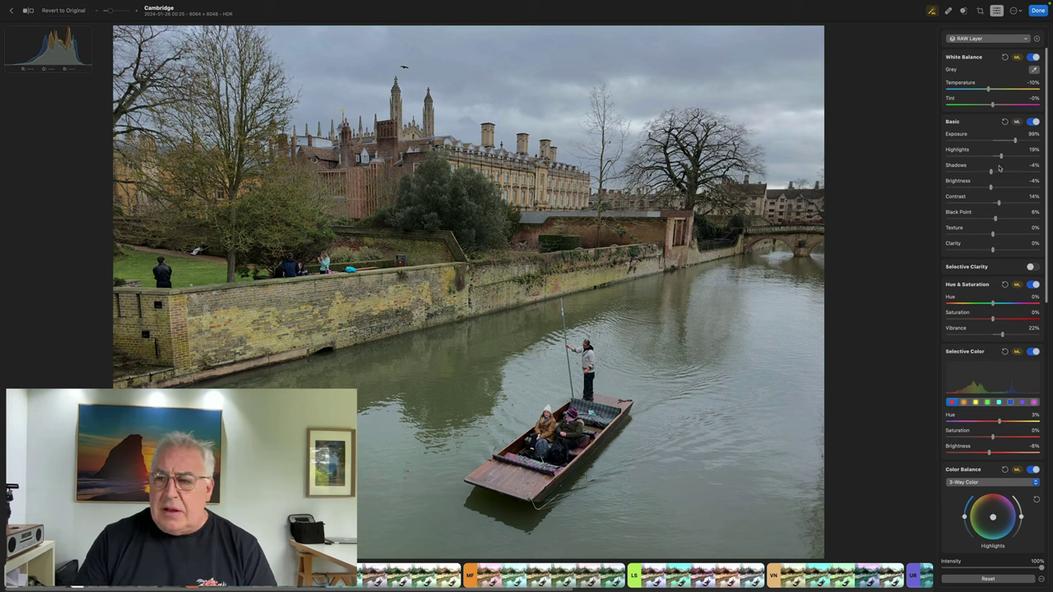
pyautogui.moveTo(990, 172); pyautogui.dragTo(997, 173)
pyautogui.doubleClick(997, 172)
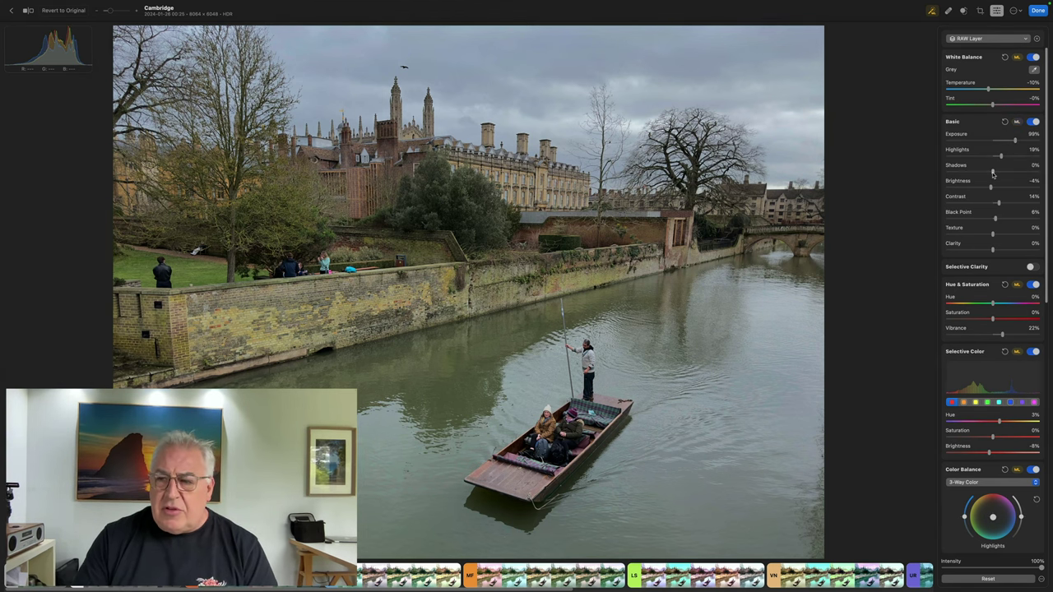
pyautogui.moveTo(995, 220)
pyautogui.mouseDown()
pyautogui.moveTo(1004, 222)
pyautogui.moveTo(999, 205)
pyautogui.mouseUp()
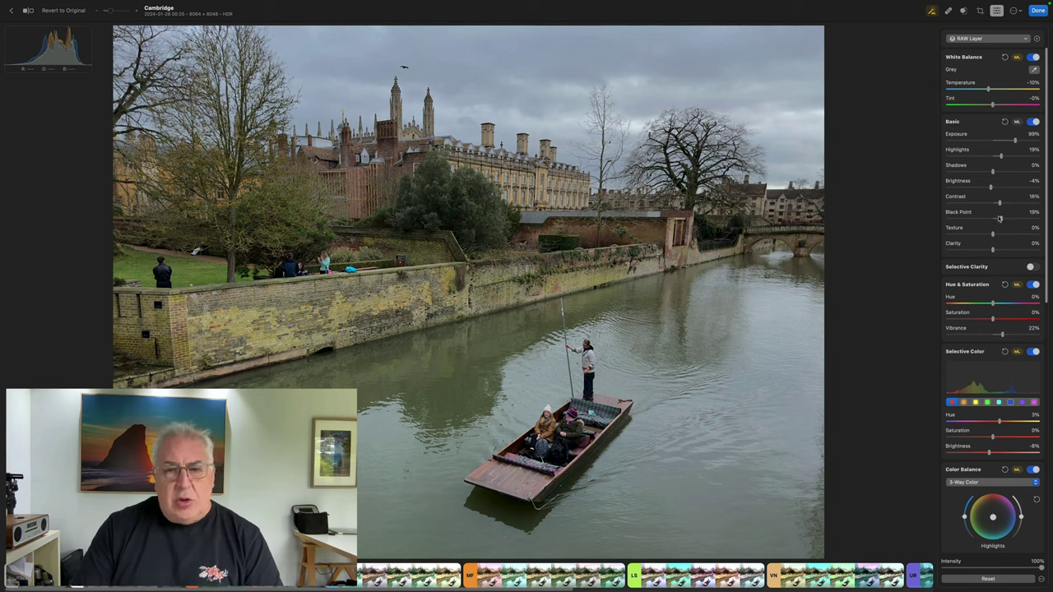
pyautogui.click(1002, 359)
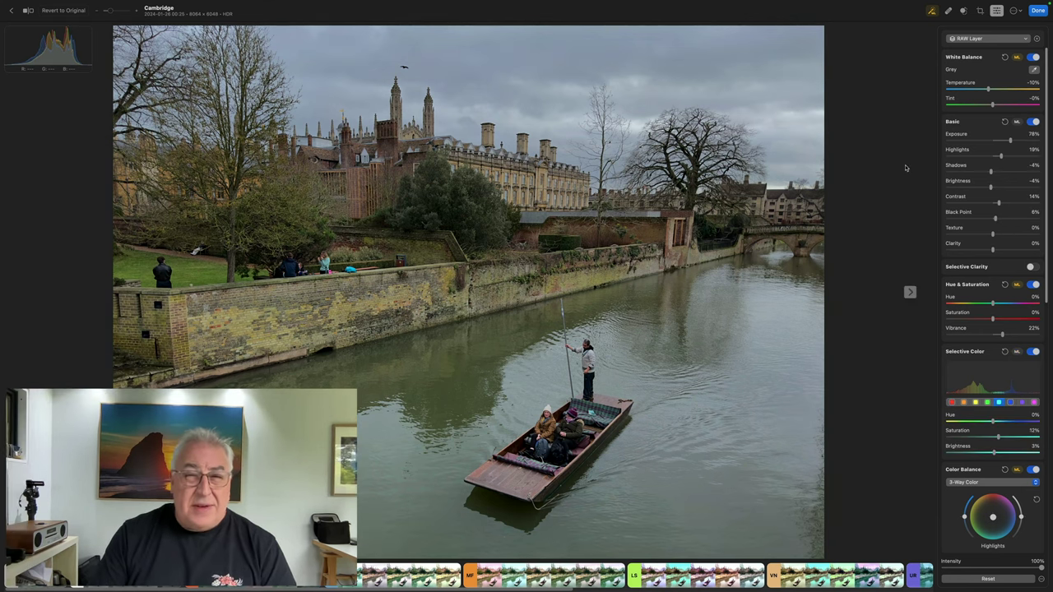
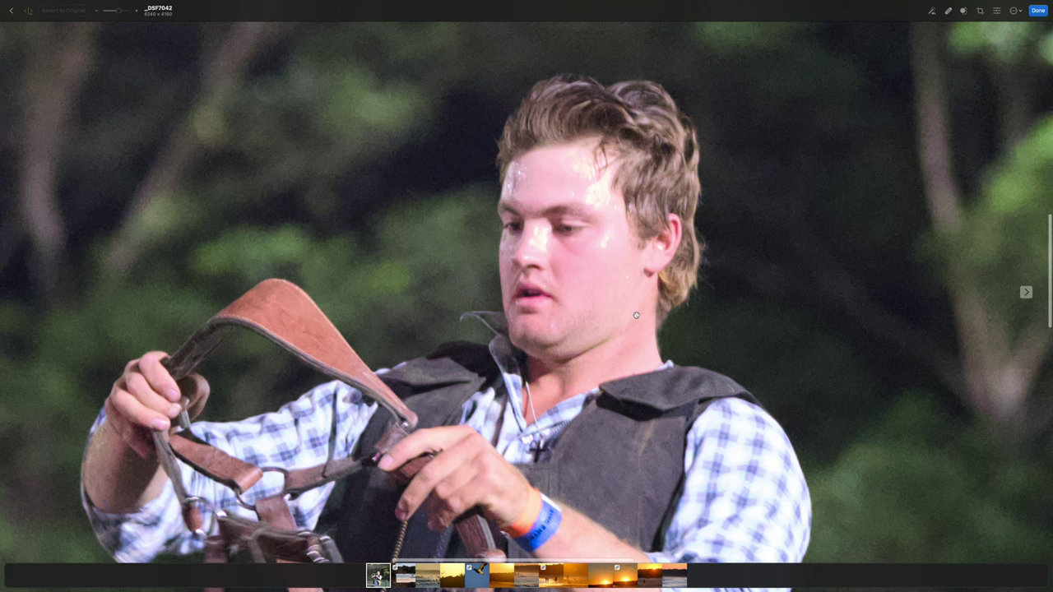
# Step: Denoise the photo of the man holding the leather harness at 100% intensity and sweep the before-and-after divider across it
pyautogui.click(1016, 11)
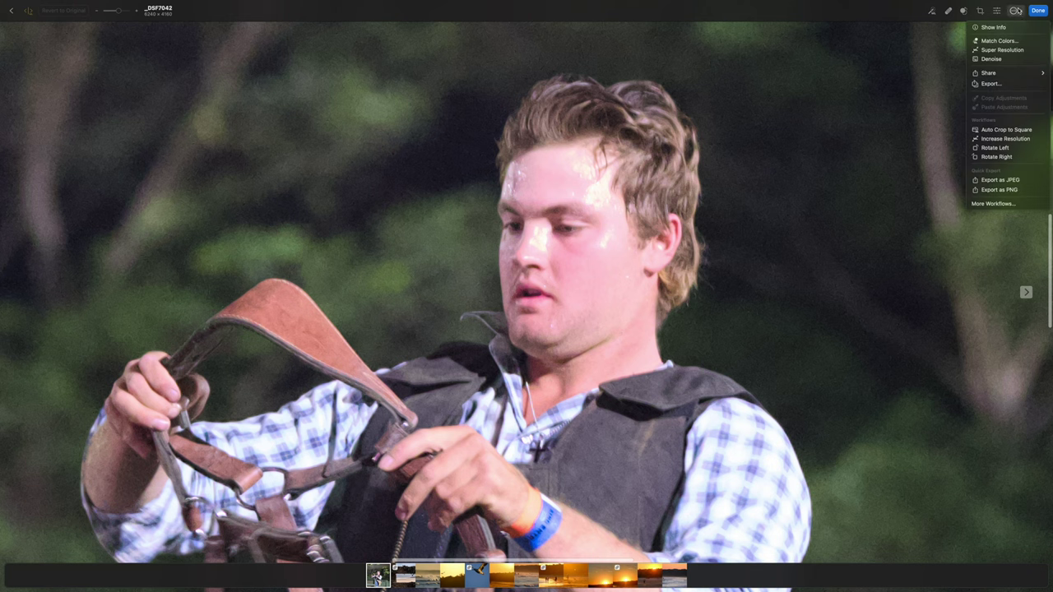
pyautogui.click(1008, 64)
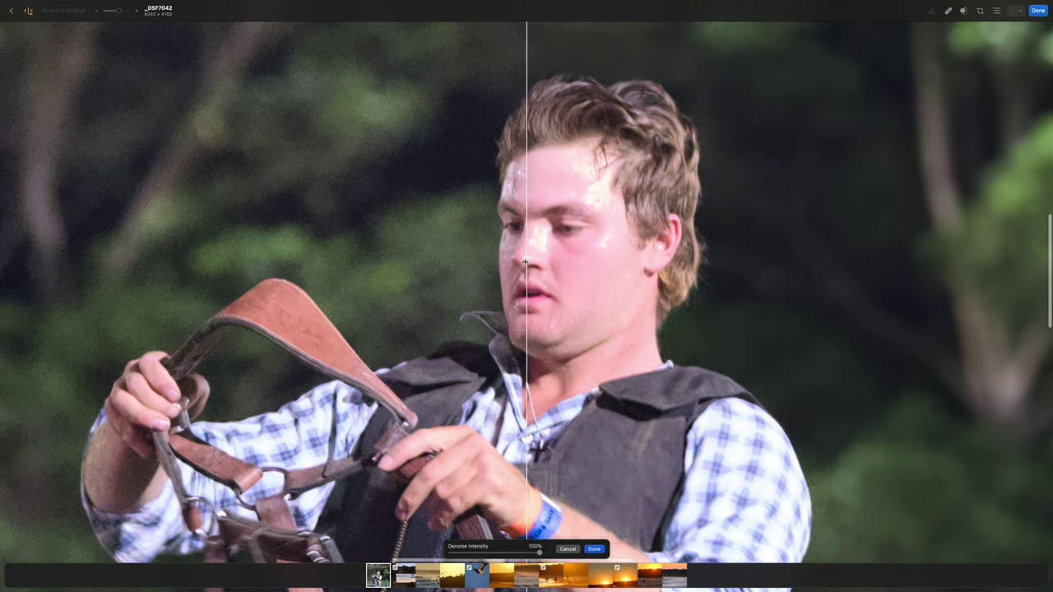
pyautogui.moveTo(526, 261); pyautogui.dragTo(57, 242)
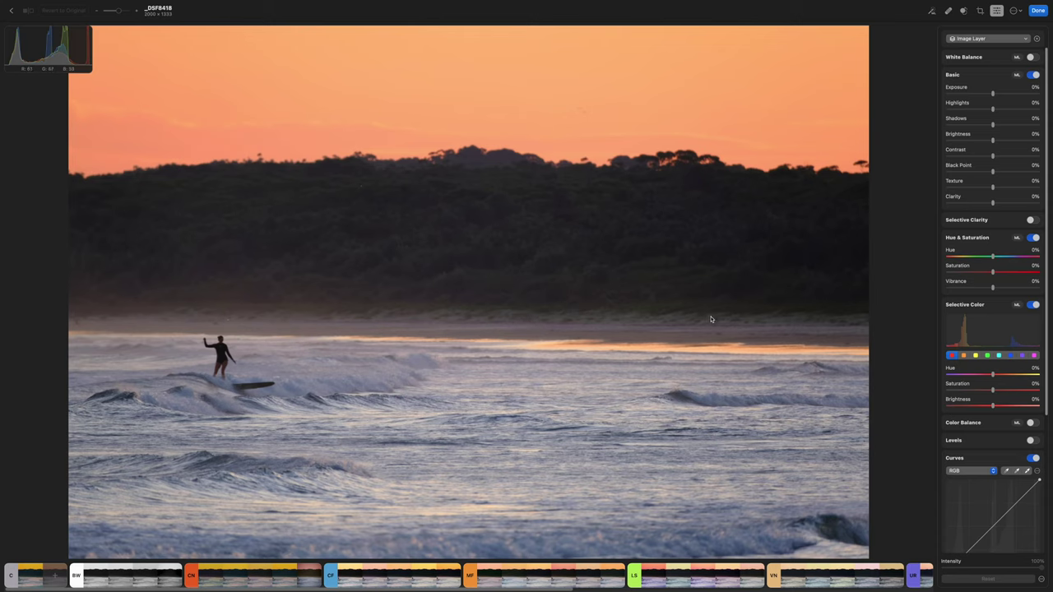
# Step: Add a Select Sky adjustment layer to the surfer sunset photo and increase the sky's saturation
pyautogui.click(1037, 39)
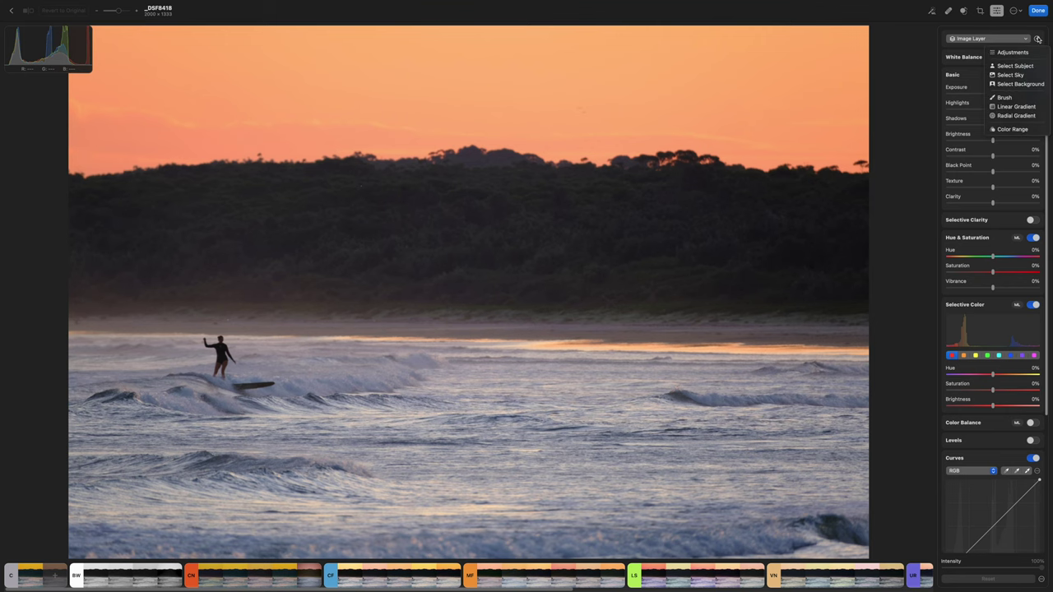
pyautogui.click(1034, 75)
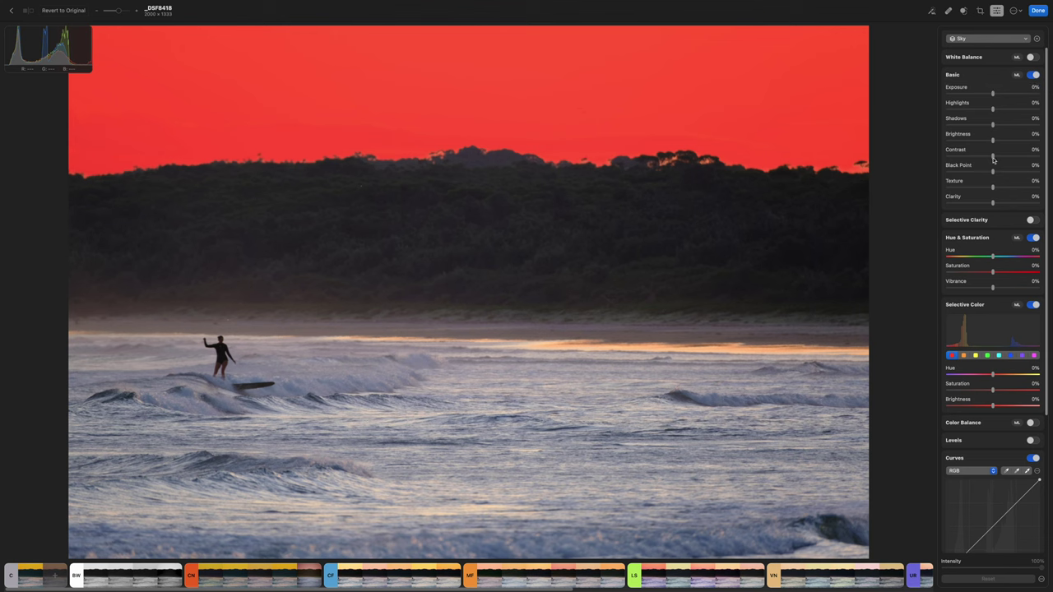
pyautogui.moveTo(991, 273); pyautogui.dragTo(1022, 274)
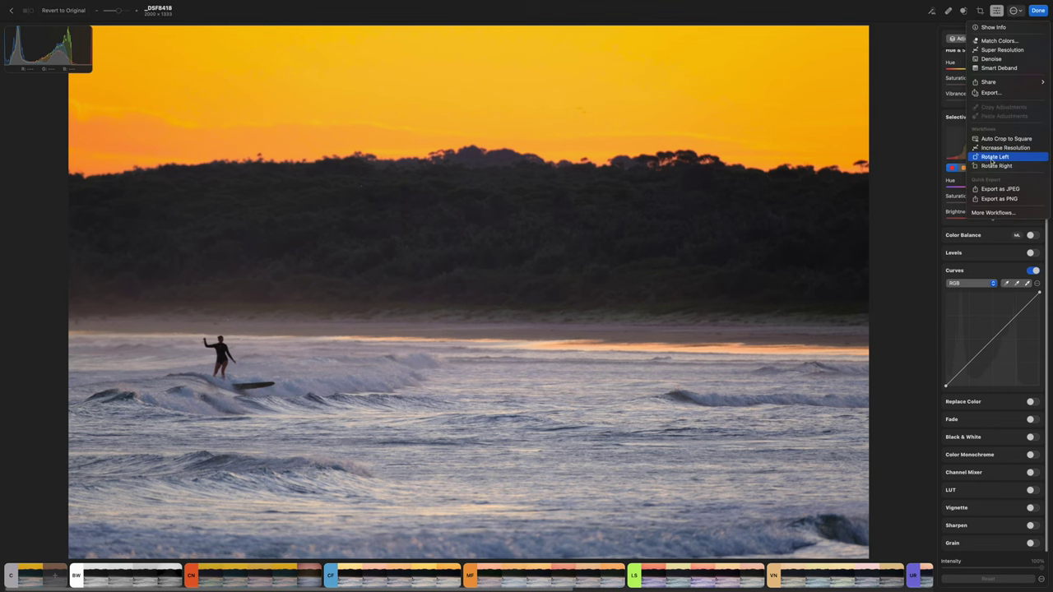
# Step: Open the full Workflows list for the surfer sunset photo and look through the available ML, preset and rotation workflows
pyautogui.click(992, 212)
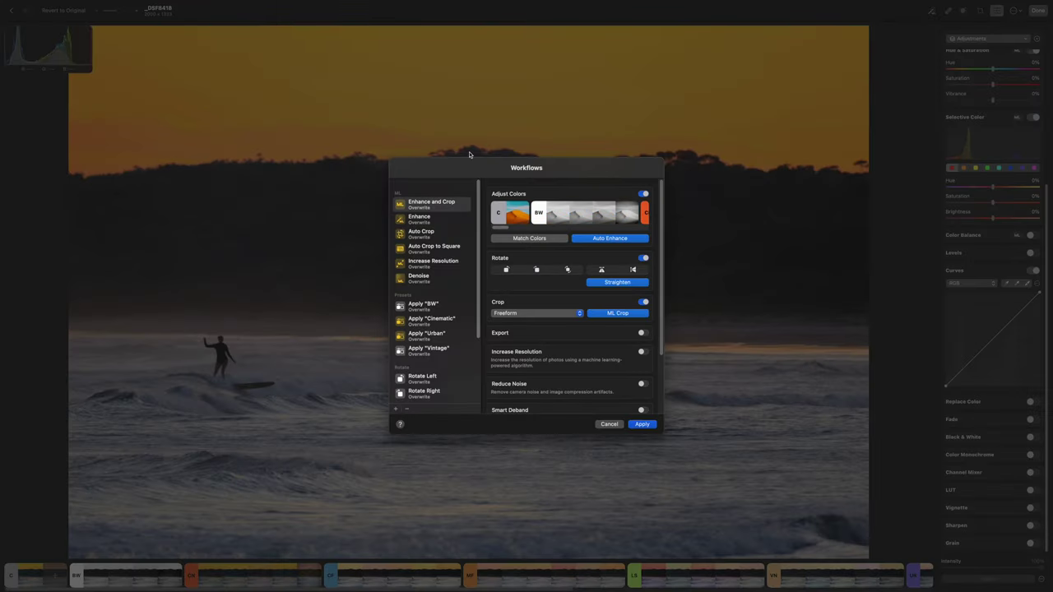
pyautogui.moveTo(479, 332); pyautogui.dragTo(470, 397)
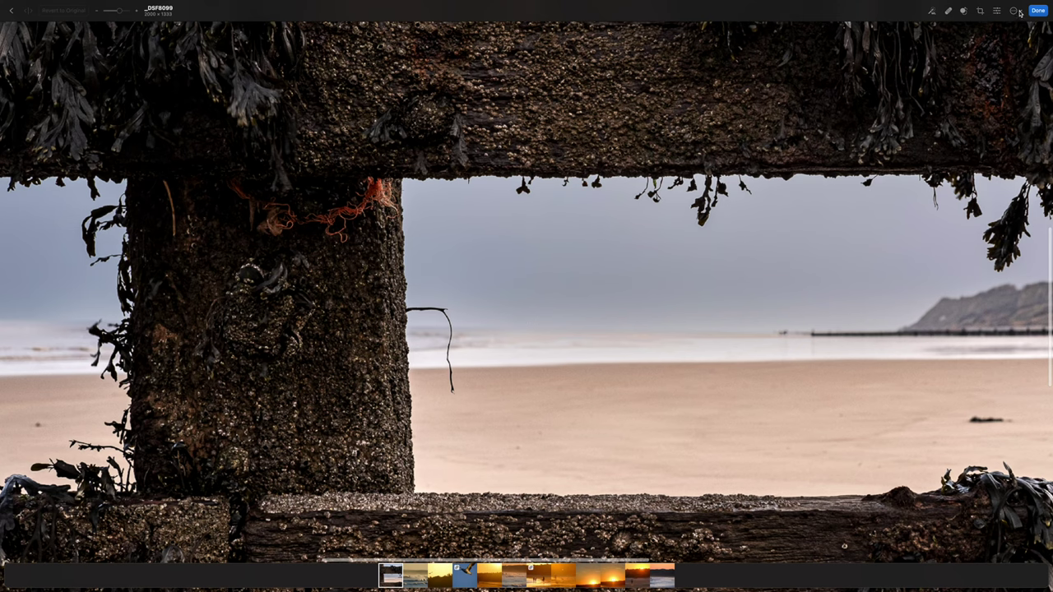
# Step: Denoise the beach photo of the seaweed-covered wooden groyne at 100% intensity, shift the before-and-after divider and accept the result
pyautogui.click(1017, 10)
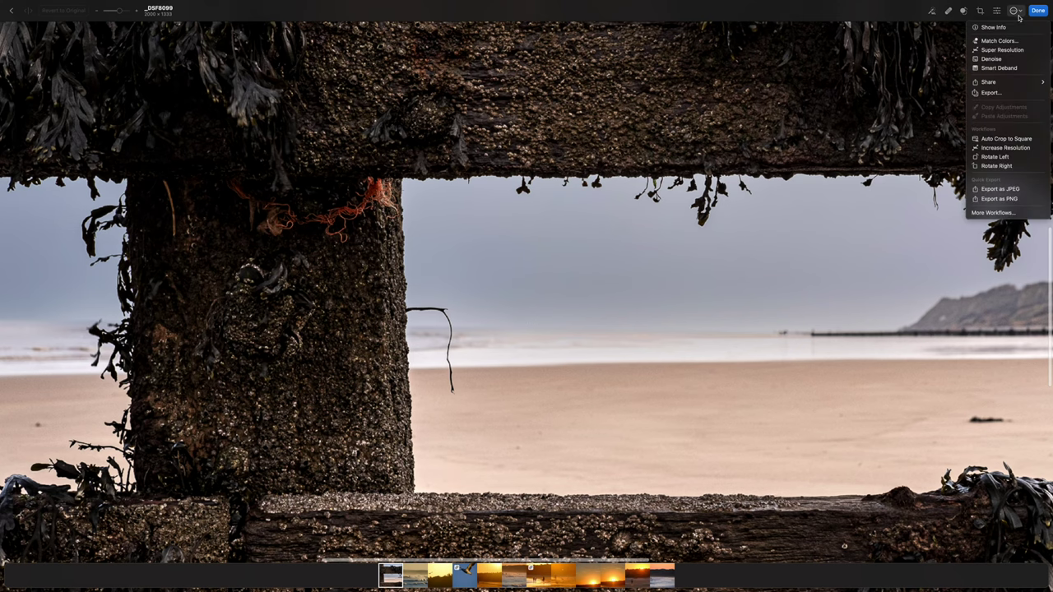
pyautogui.click(1012, 57)
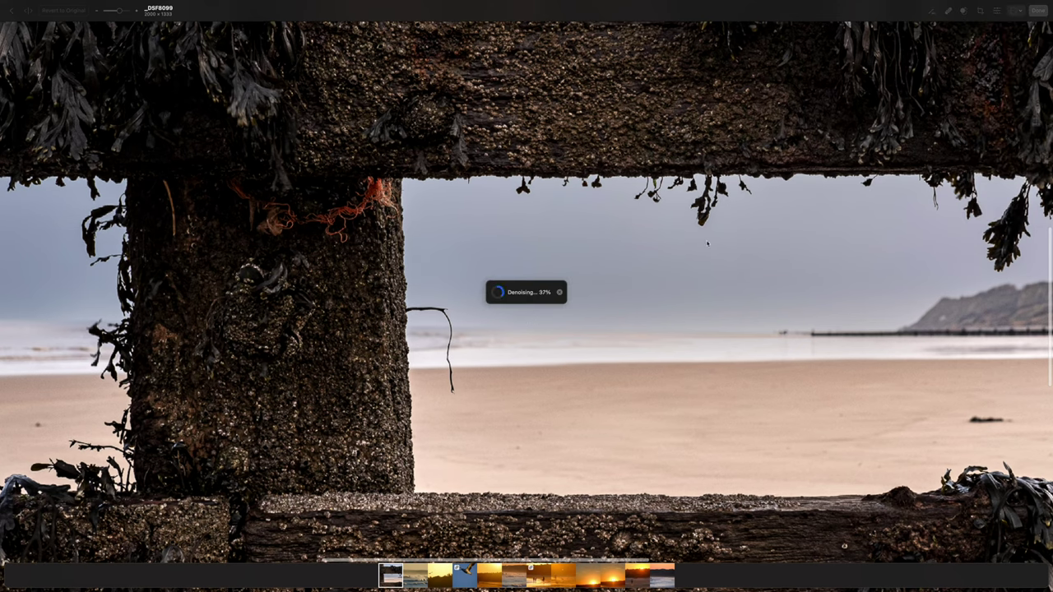
pyautogui.moveTo(526, 306); pyautogui.dragTo(546, 329)
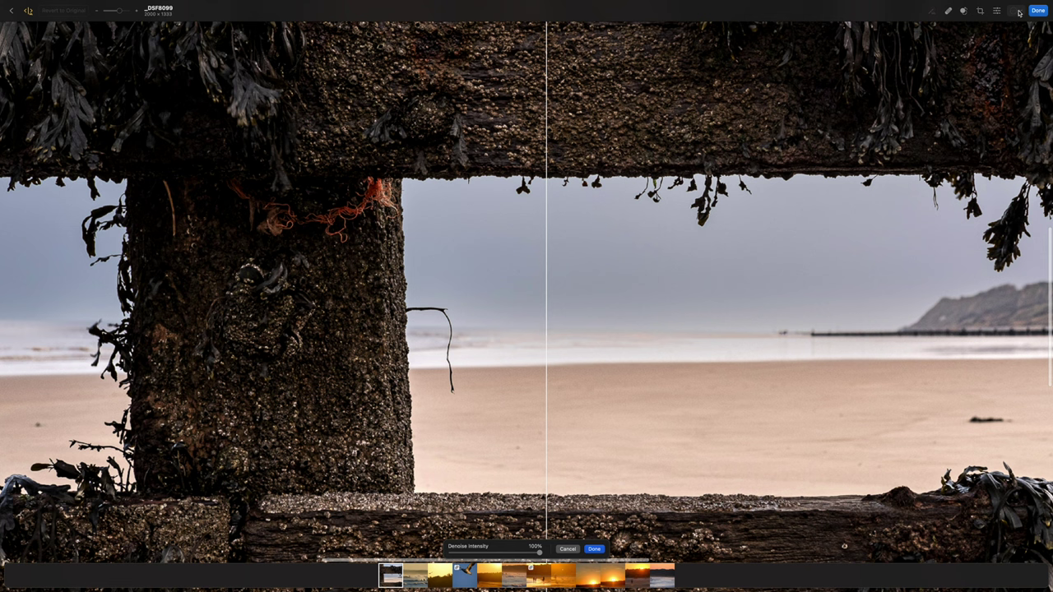
pyautogui.click(595, 550)
# Step: Apply Super Resolution to the wooden groyne photo and sweep the split comparison divider across it
pyautogui.click(1015, 11)
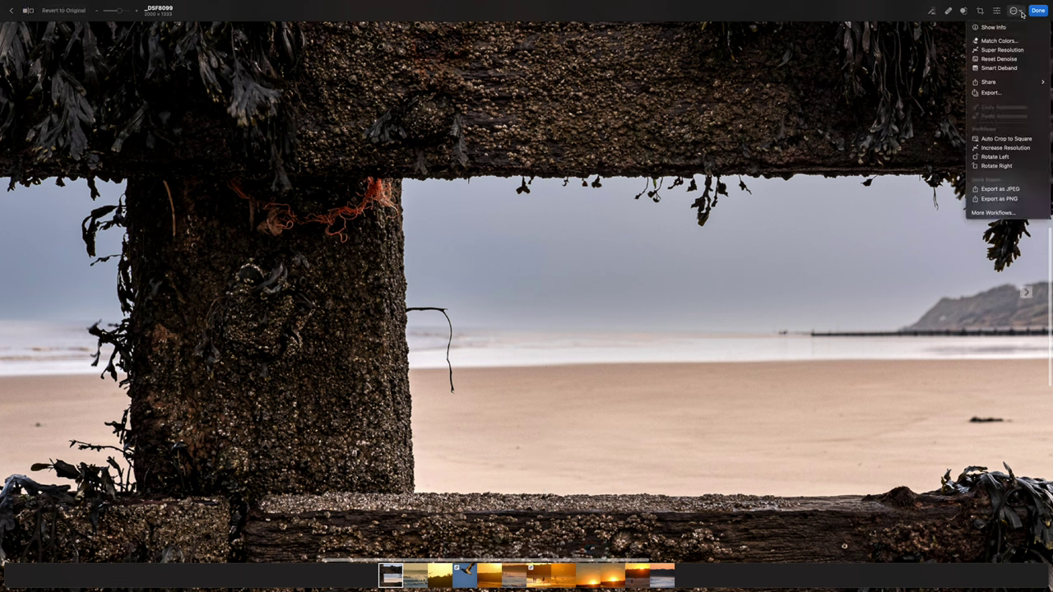
pyautogui.click(1019, 48)
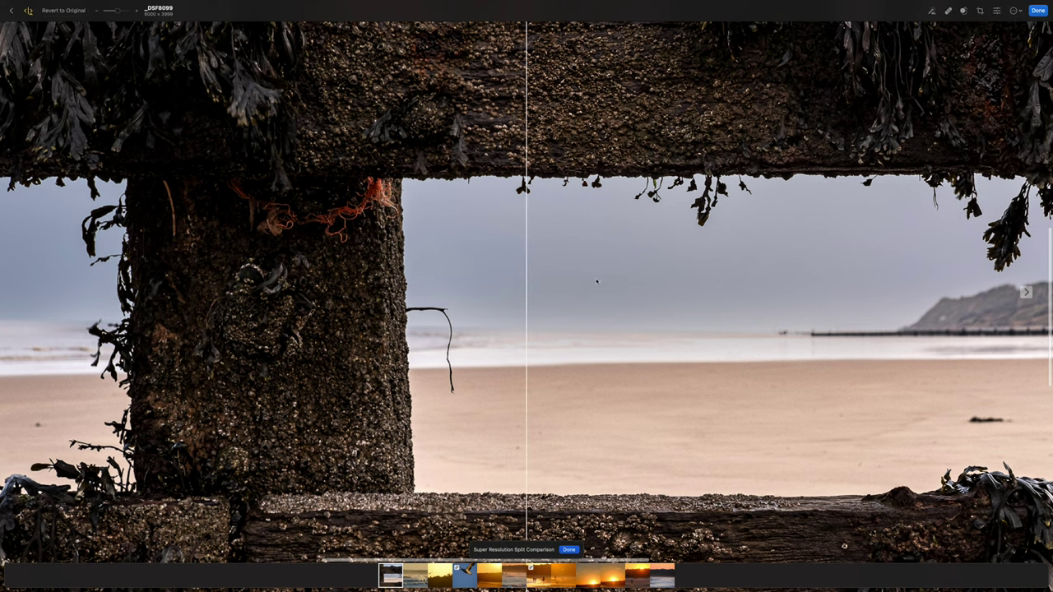
pyautogui.moveTo(526, 298); pyautogui.dragTo(1023, 294)
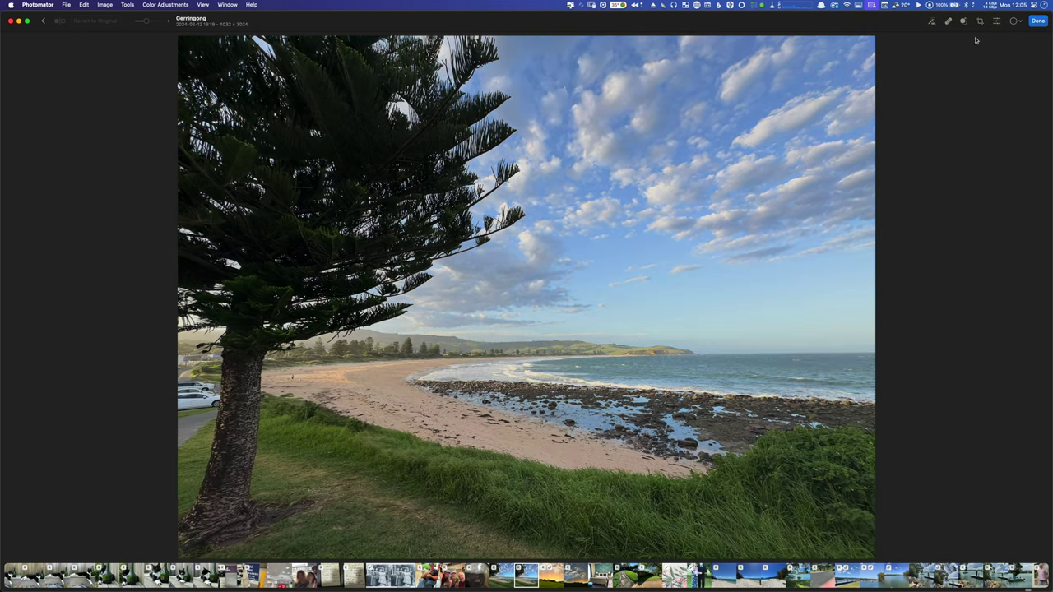
# Step: Try ML Crop on the Gerringong beach photo with the pine tree, and reset the crop
pyautogui.click(980, 21)
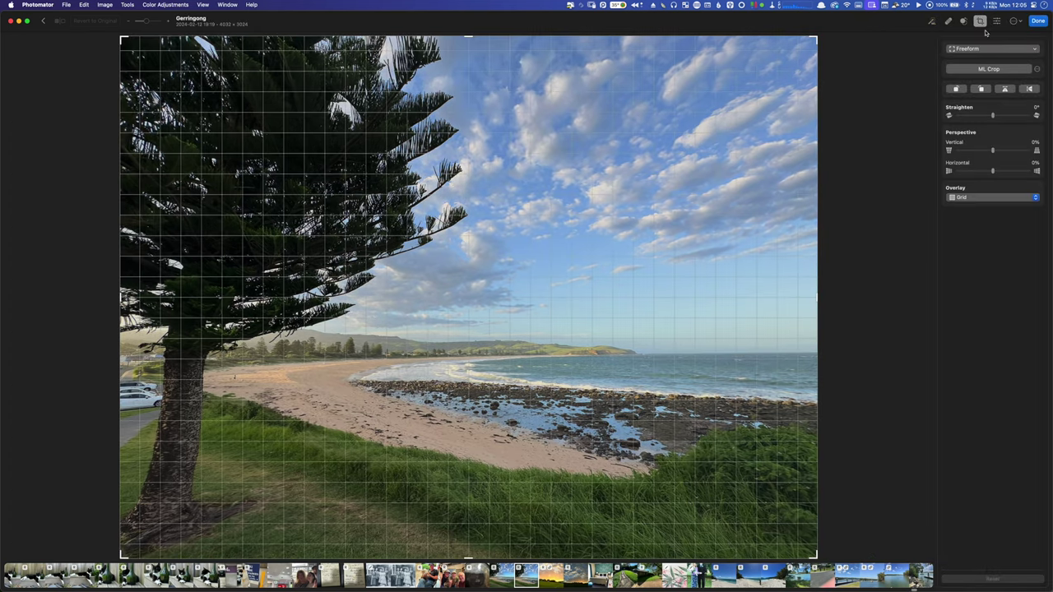
pyautogui.click(969, 72)
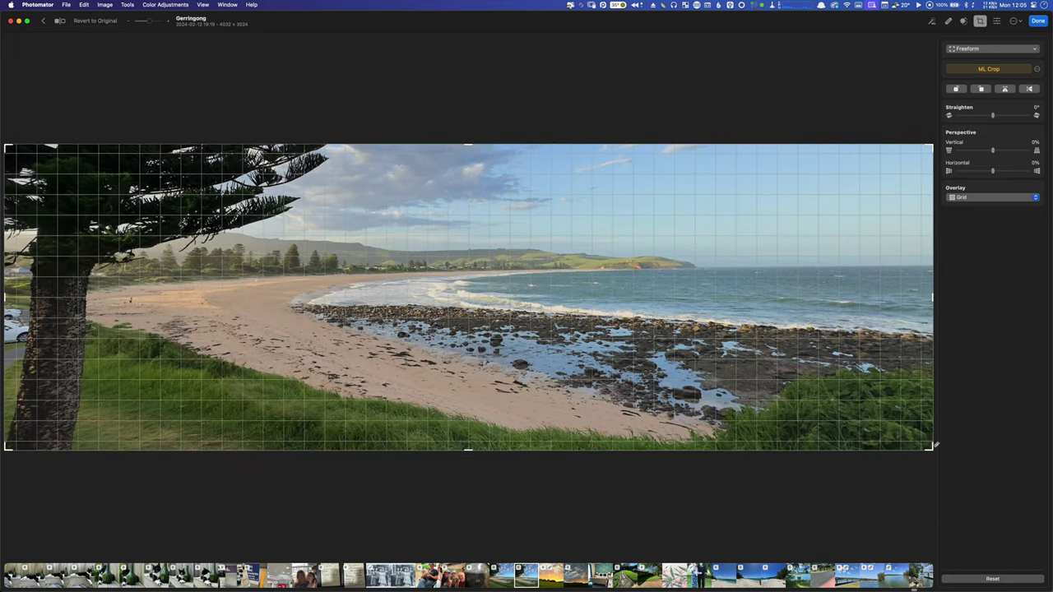
pyautogui.click(987, 579)
# Step: Try the Triangle and Golden Spiral crop overlays on the Gerringong beach photo and settle on Golden Ratio
pyautogui.click(978, 201)
pyautogui.click(978, 216)
pyautogui.click(979, 198)
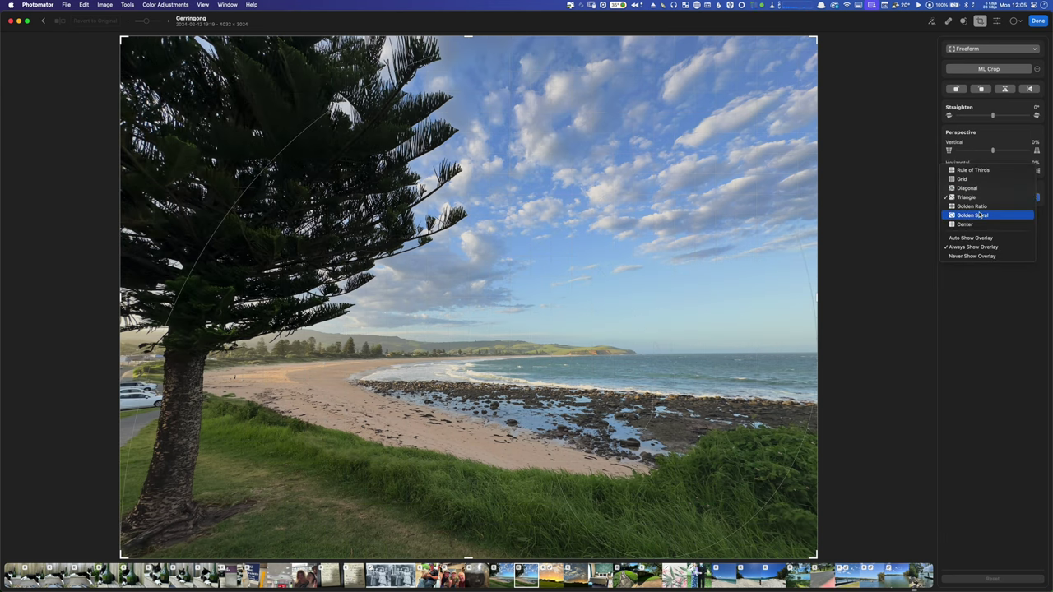
pyautogui.click(979, 216)
pyautogui.click(977, 198)
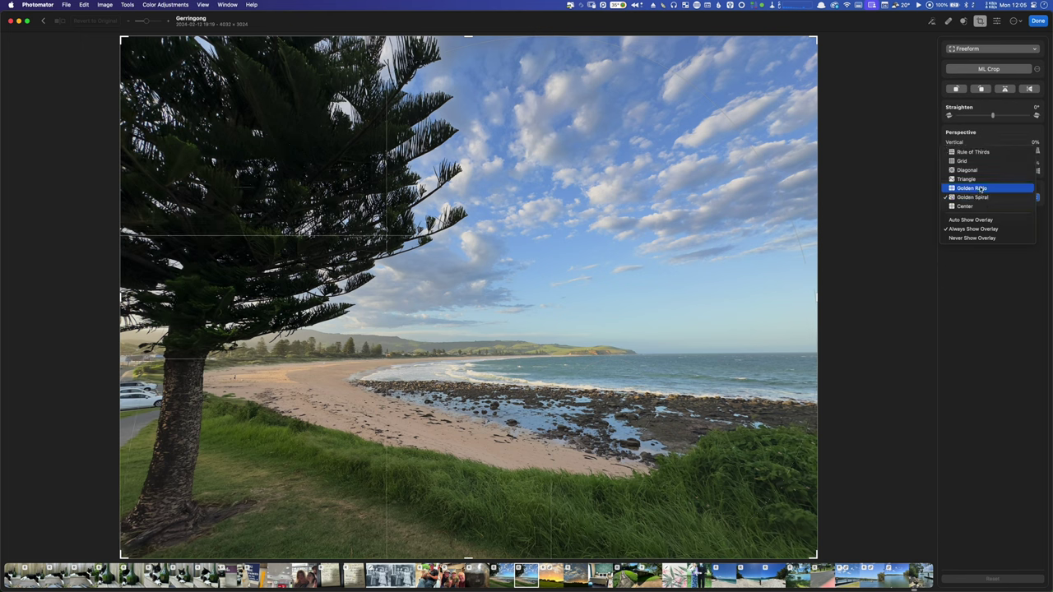
pyautogui.click(980, 189)
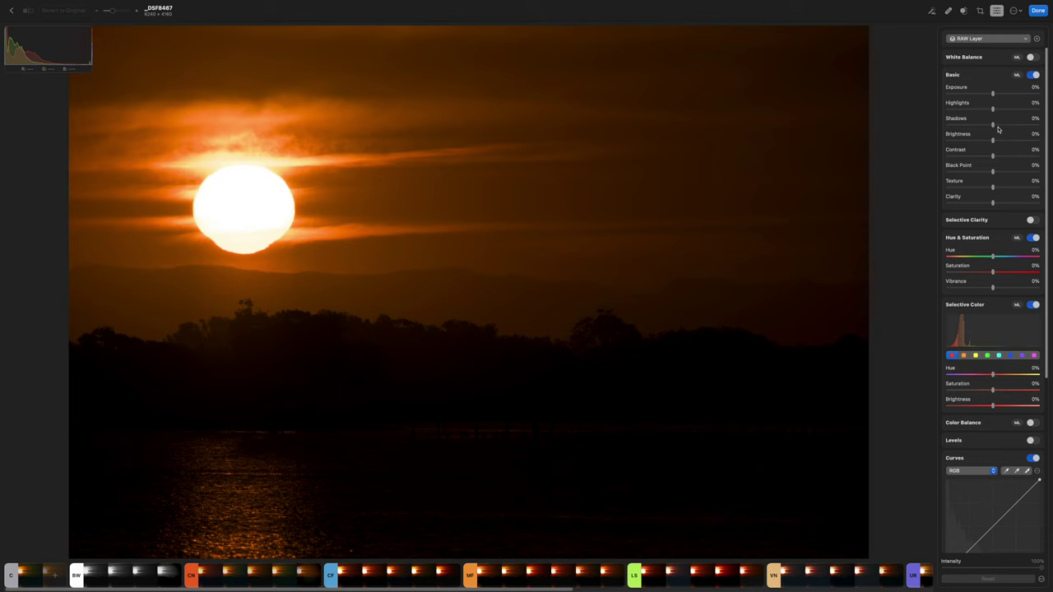
# Step: On the dark sunset photo, set Shadows 100%, Brightness 60% and Highlights about -55%, with Selective Clarity Midtones at Texture 20% and Clarity 13%
pyautogui.moveTo(997, 128); pyautogui.dragTo(1023, 147)
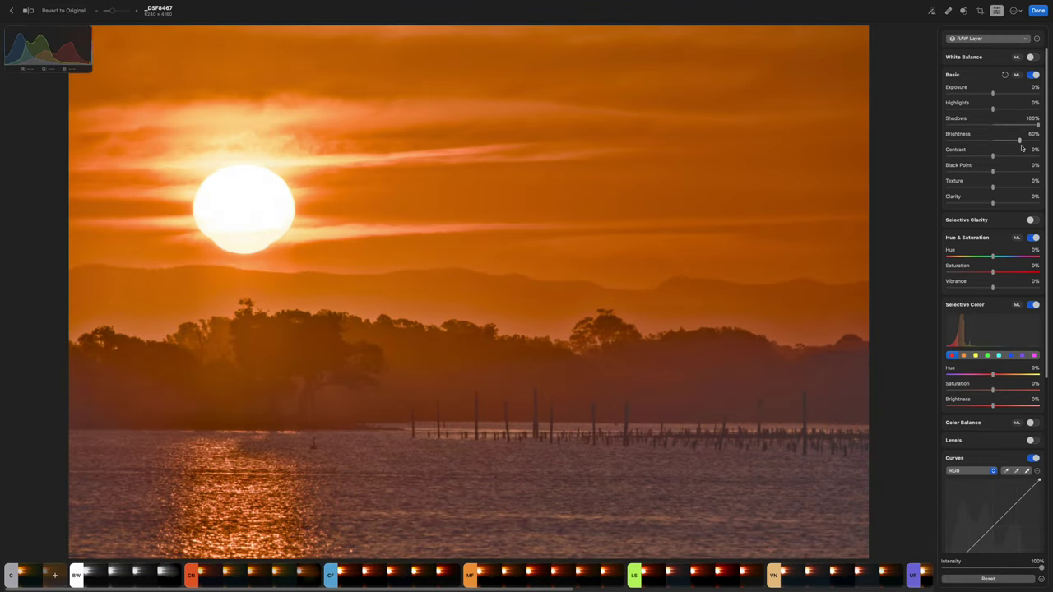
pyautogui.moveTo(992, 109); pyautogui.dragTo(962, 115)
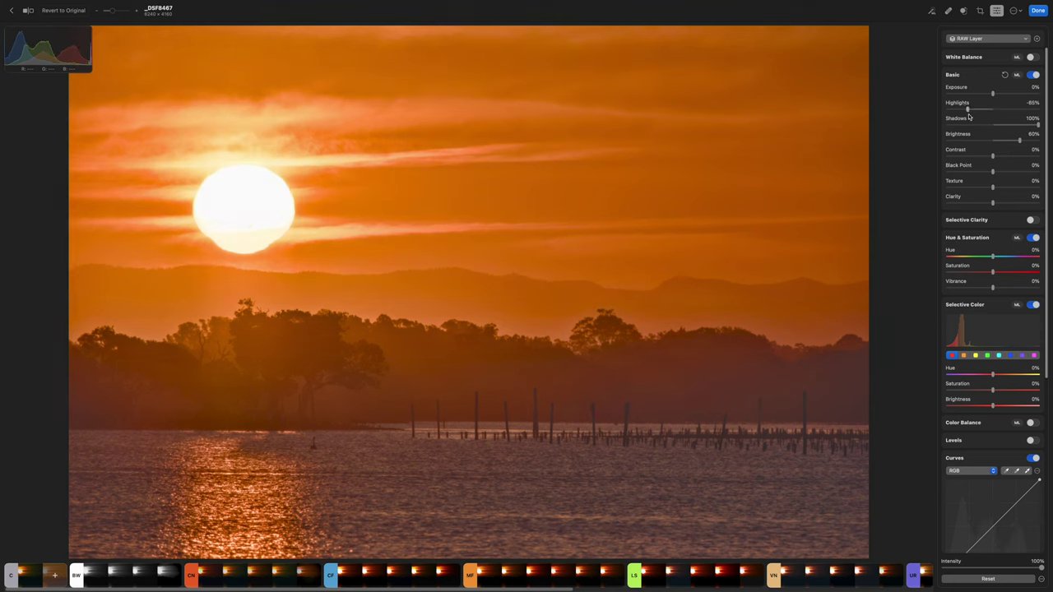
pyautogui.click(1032, 220)
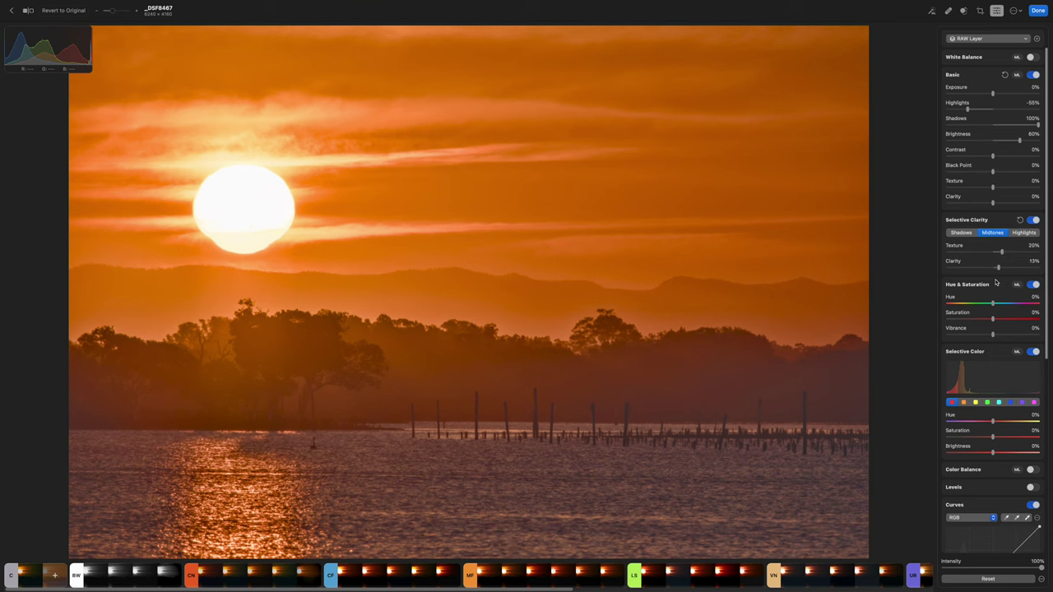
pyautogui.scroll(-5, 995, 282)
pyautogui.scroll(-2, 1000, 307)
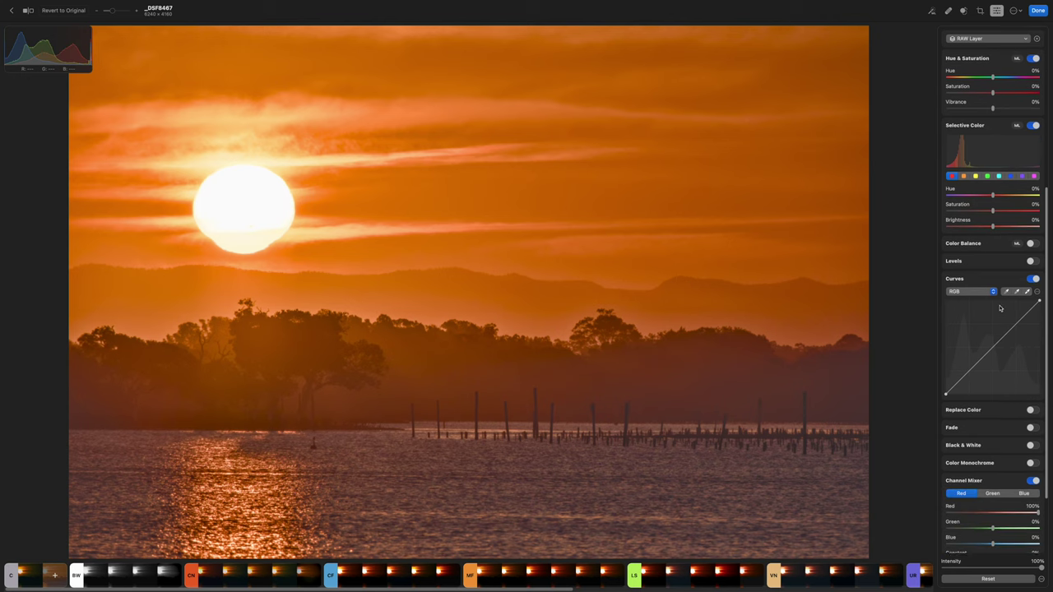
pyautogui.scroll(-3, 1000, 306)
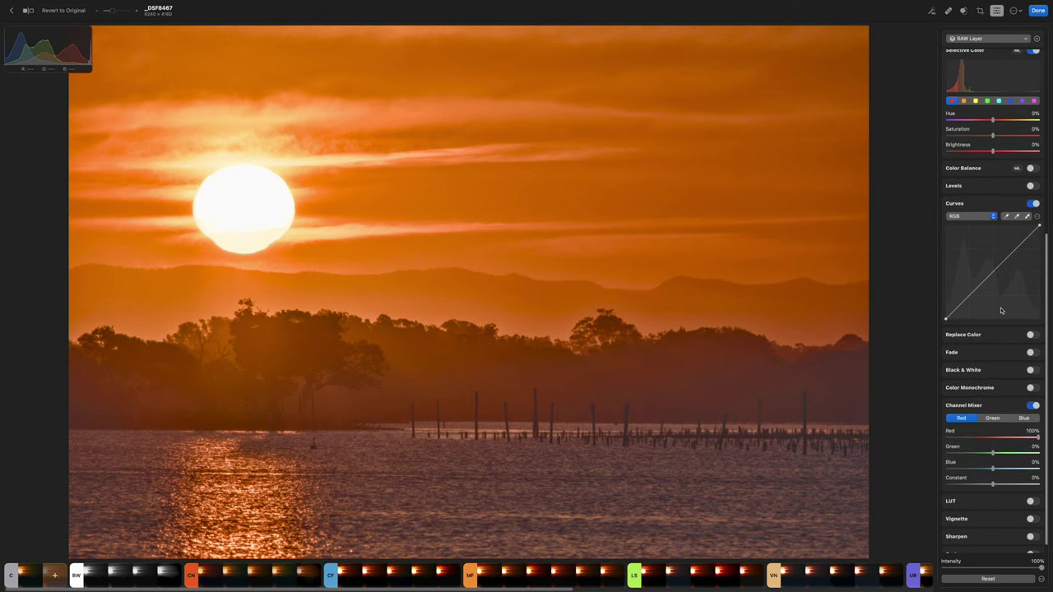
pyautogui.scroll(9, 1001, 311)
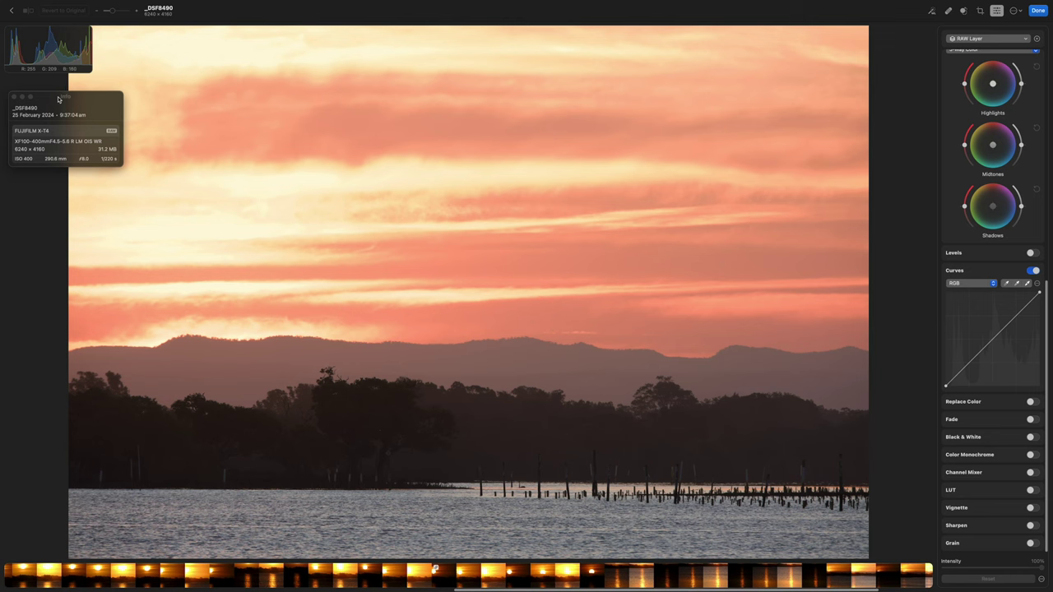
# Step: Close the Info window on the pink sunset photo, set its Shadows to 20% and lower its Highlights
pyautogui.moveTo(59, 99); pyautogui.dragTo(58, 119)
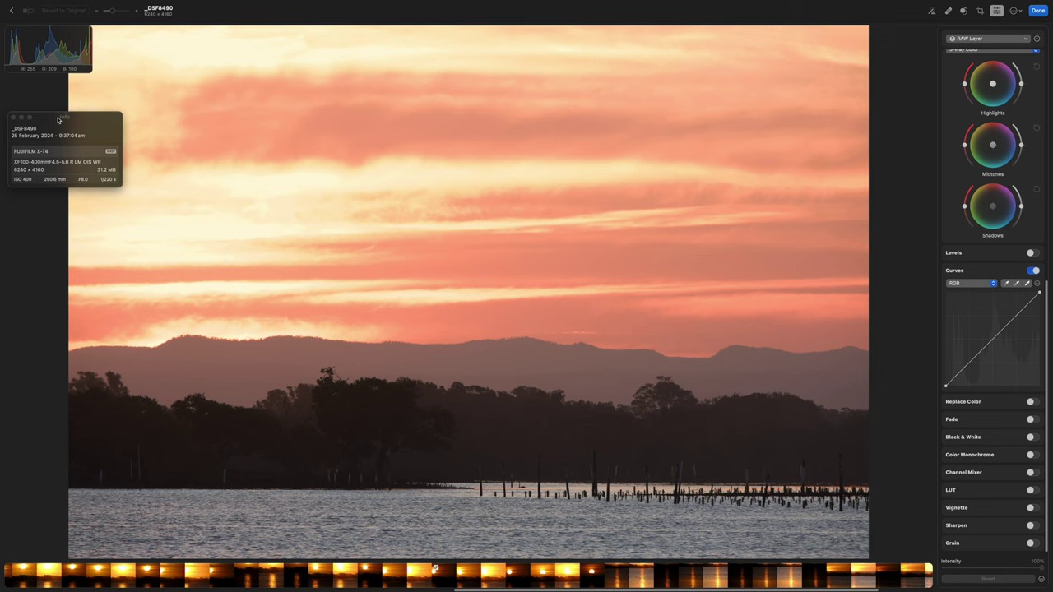
pyautogui.click(11, 118)
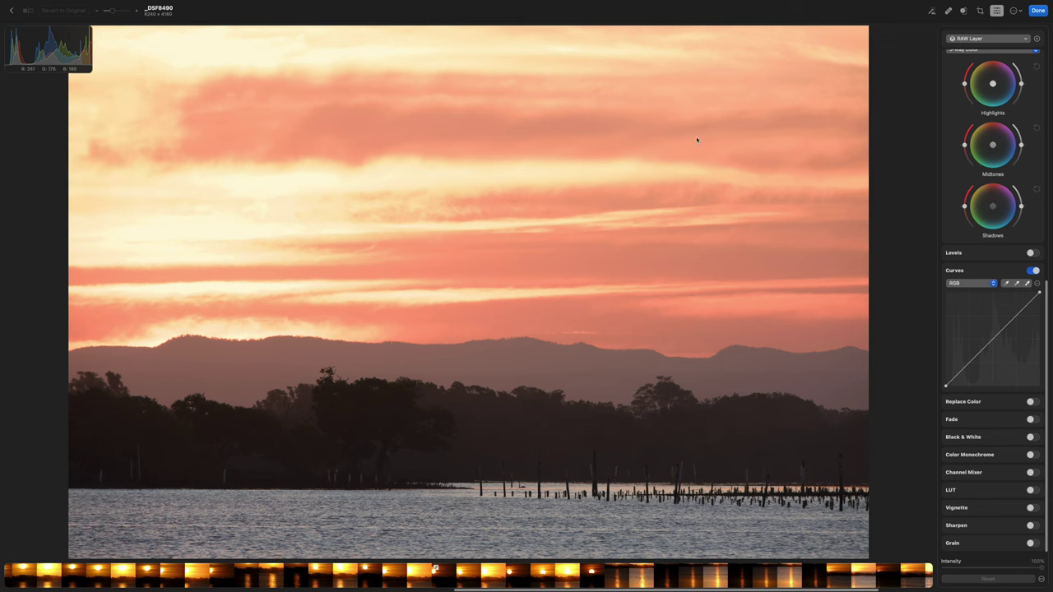
pyautogui.scroll(10, 996, 194)
pyautogui.moveTo(993, 175); pyautogui.dragTo(1004, 173)
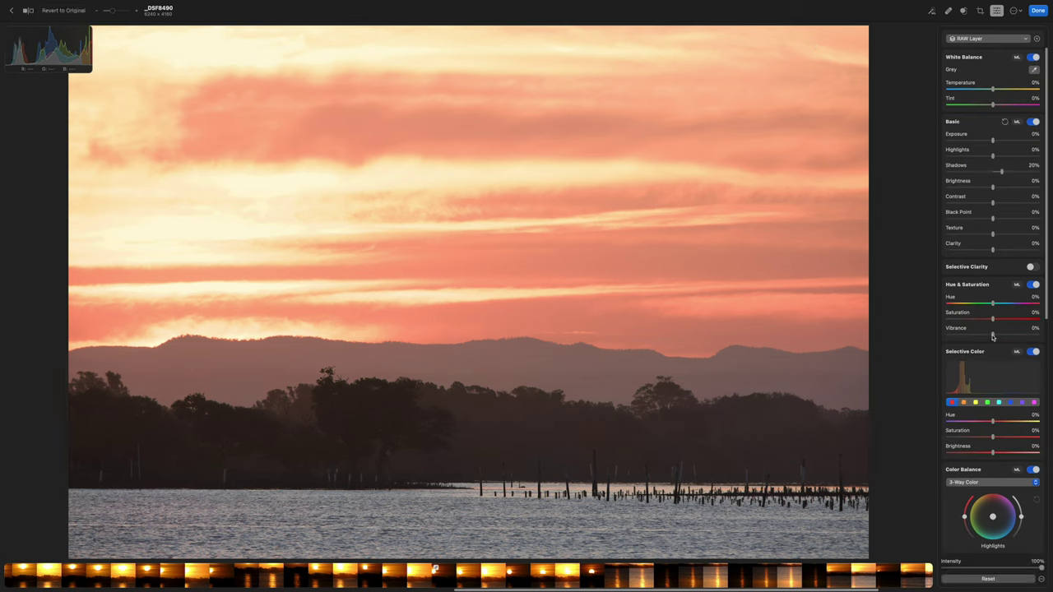
pyautogui.moveTo(992, 156); pyautogui.dragTo(965, 158)
# Step: Enable the LUT adjustment on the sunset photo, apply the Cinematic 06 LUT and reduce its intensity
pyautogui.scroll(-10, 1013, 370)
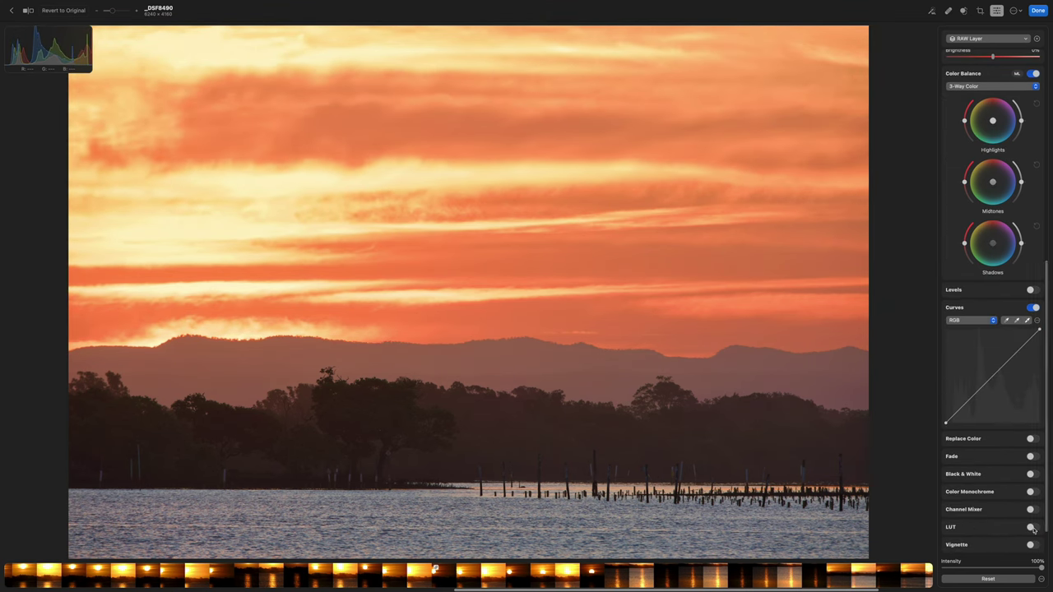
pyautogui.click(1032, 528)
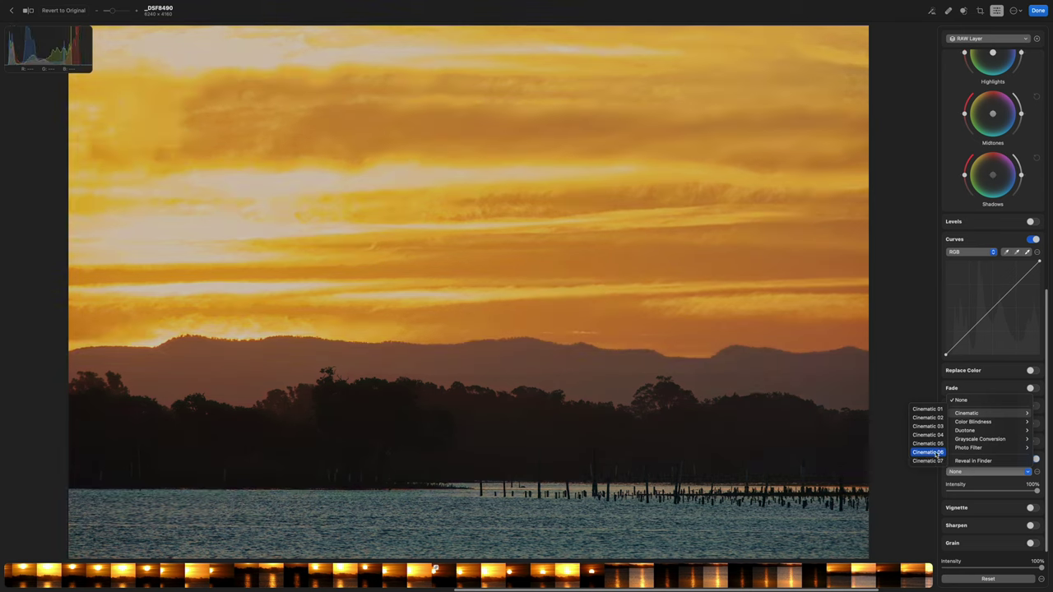
pyautogui.click(928, 452)
pyautogui.moveTo(1038, 490); pyautogui.dragTo(961, 494)
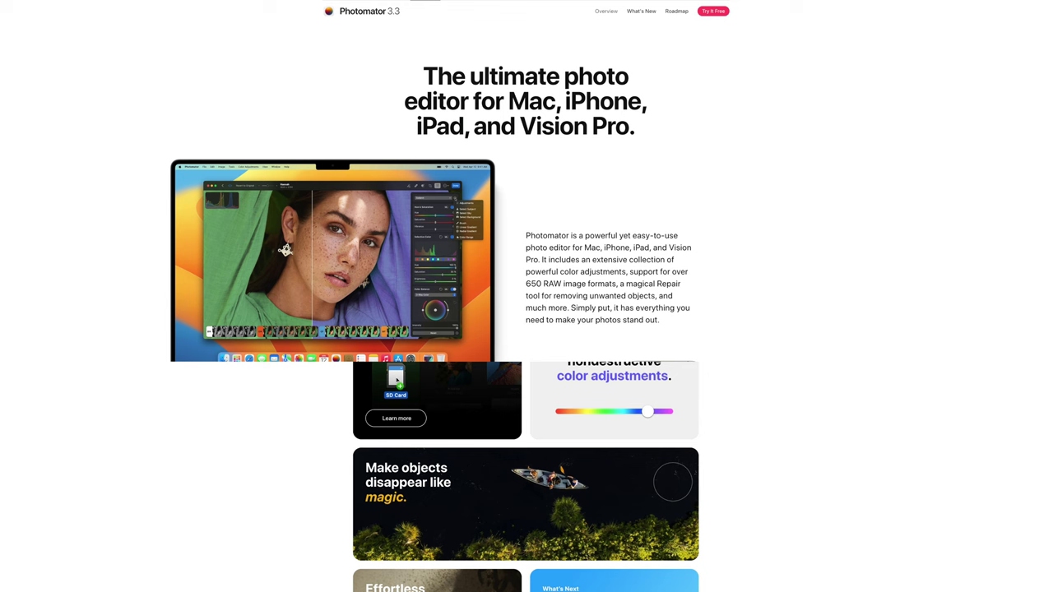
# Step: On the Photomator 3.3 website, examine the overview of color adjustments, RAW support, machine learning, batch editing, presets, cropping and supported devices
pyautogui.scroll(-5, 526, 296)
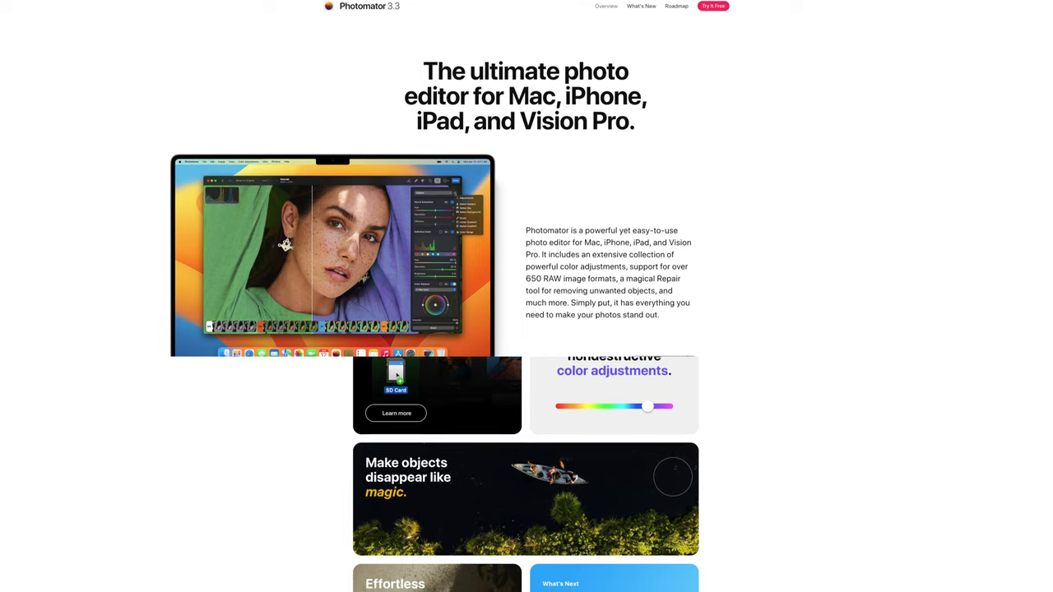
pyautogui.scroll(-15, 526, 296)
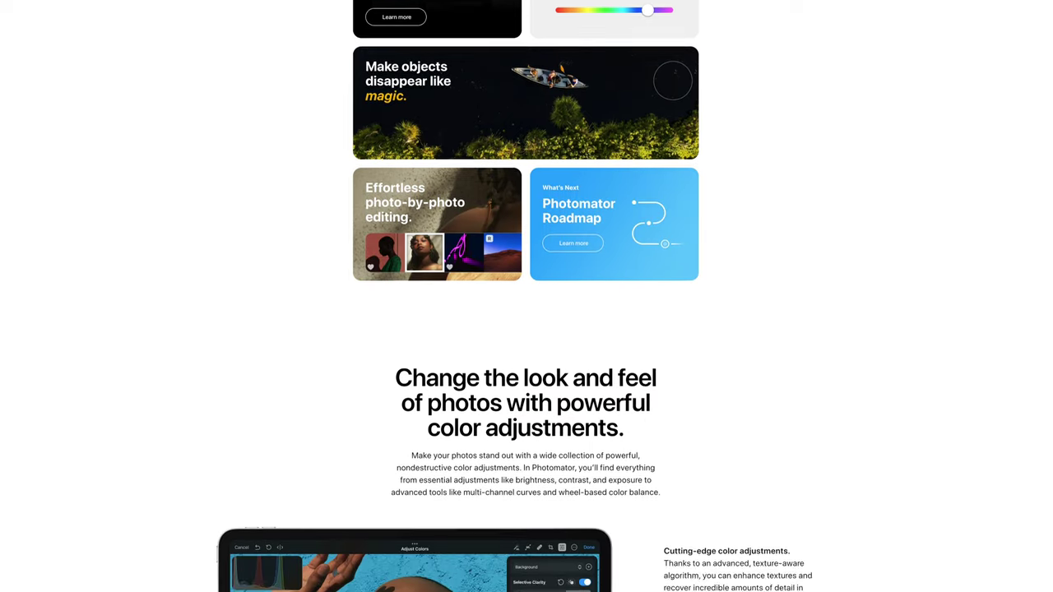
pyautogui.scroll(-20, 526, 296)
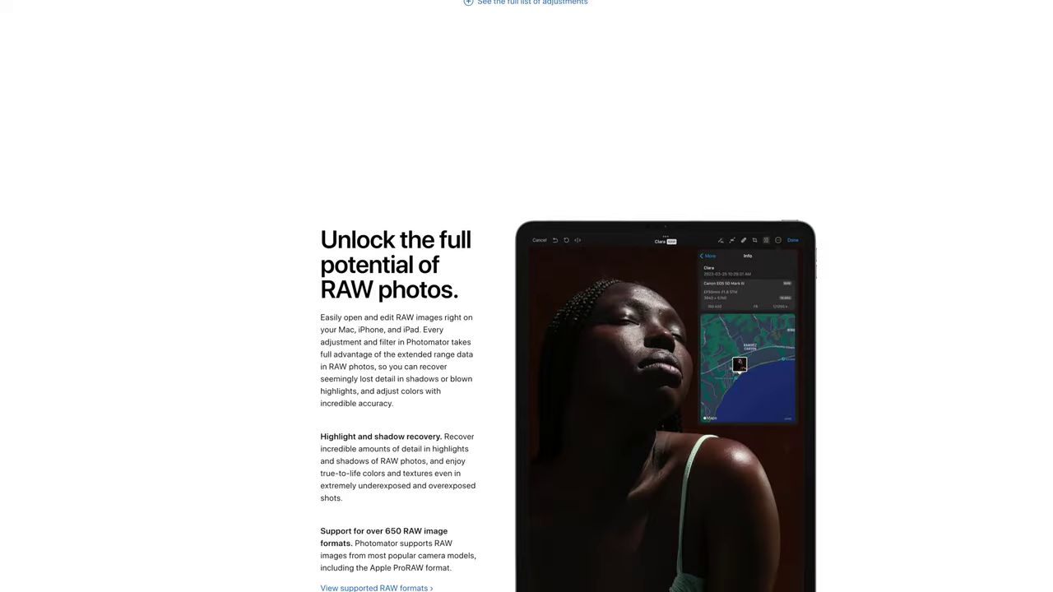
pyautogui.scroll(-20, 526, 296)
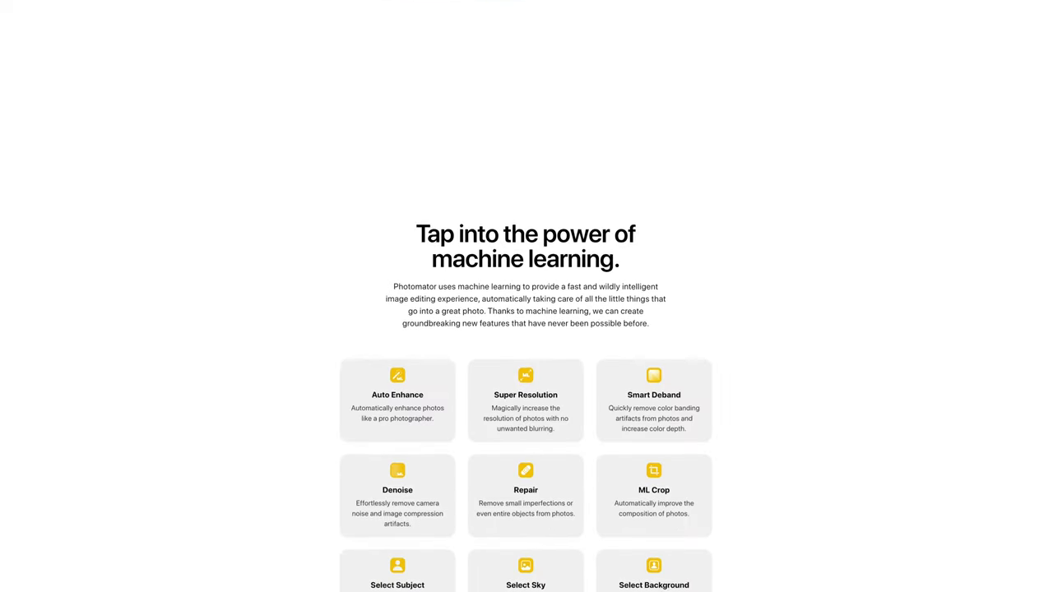
pyautogui.scroll(-20, 526, 296)
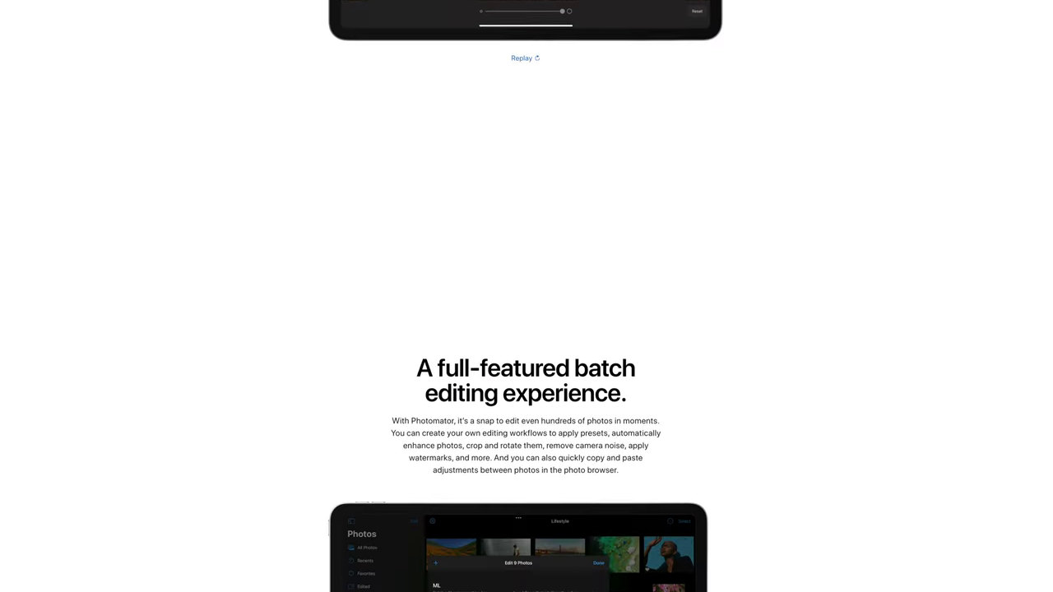
pyautogui.scroll(-17, 526, 296)
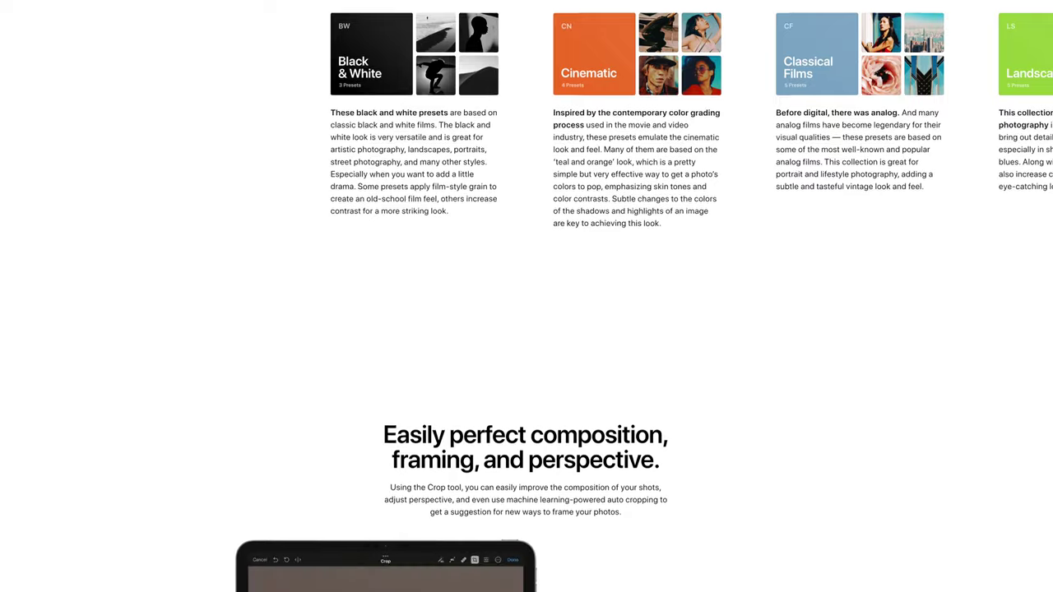
pyautogui.scroll(-8, 526, 296)
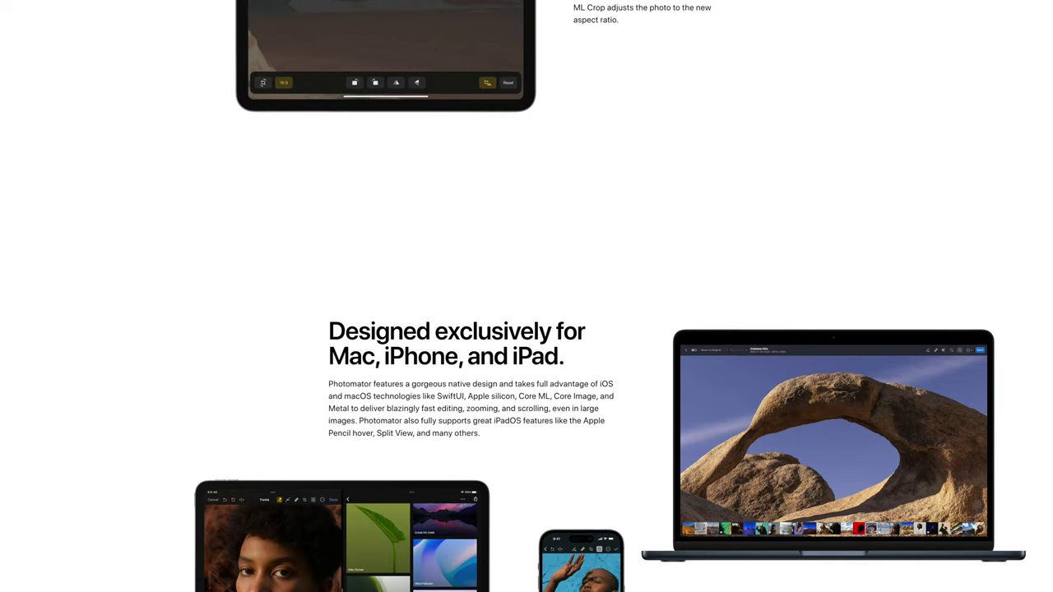
pyautogui.scroll(-1, 526, 296)
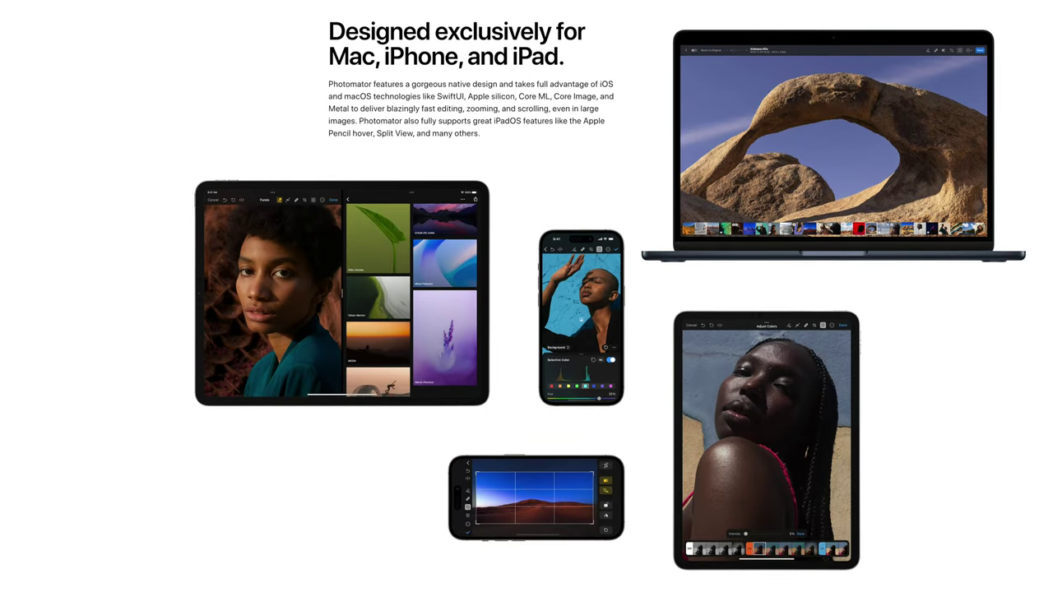